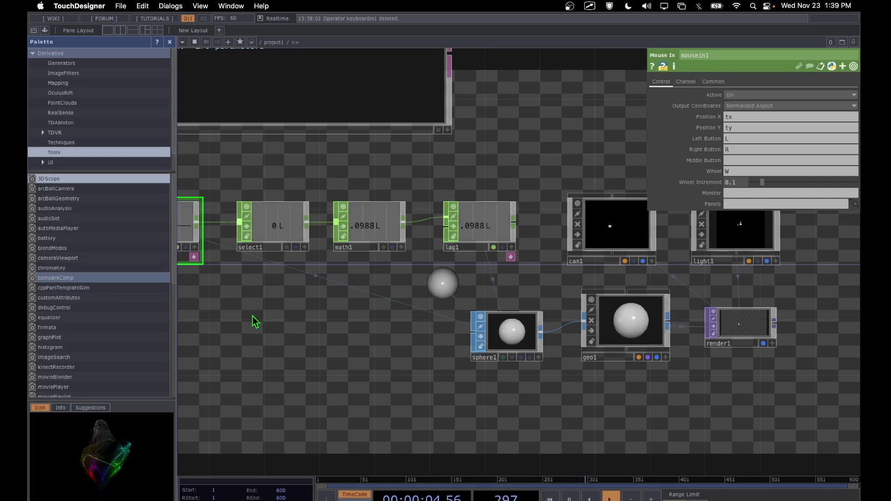
left_click_drag(255, 321, 336, 325)
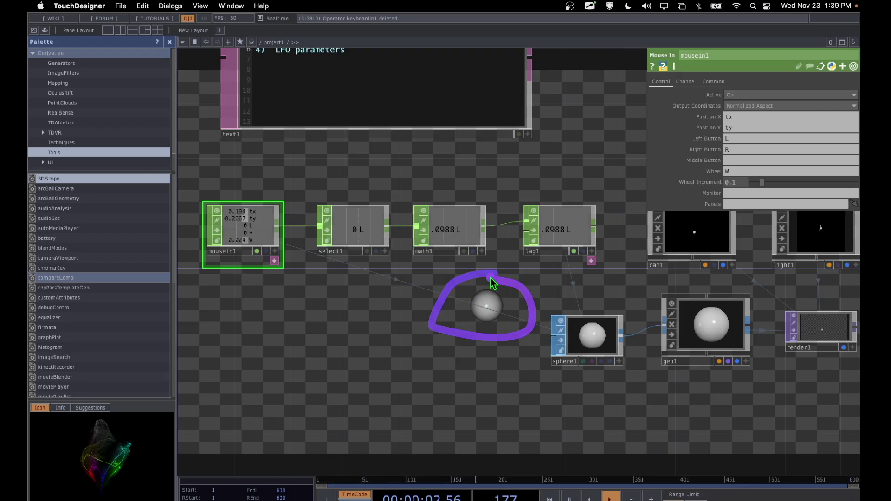
left_click(423, 347)
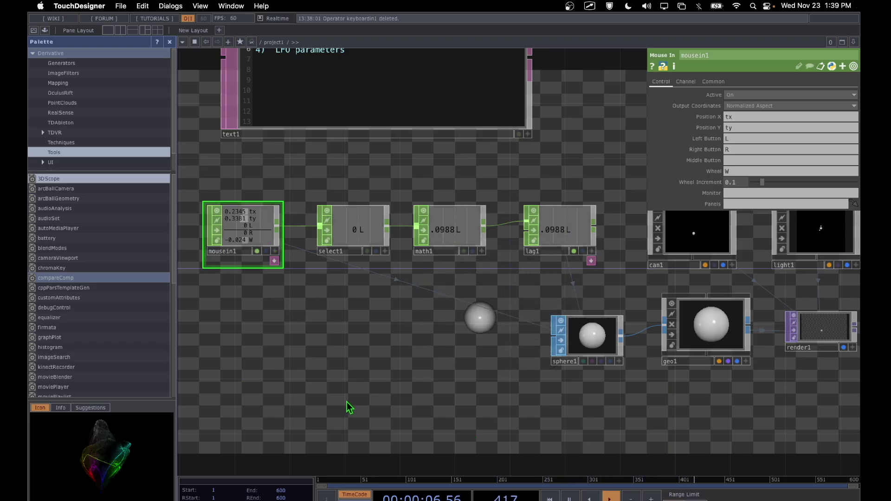
left_click(294, 432)
key("Tab")
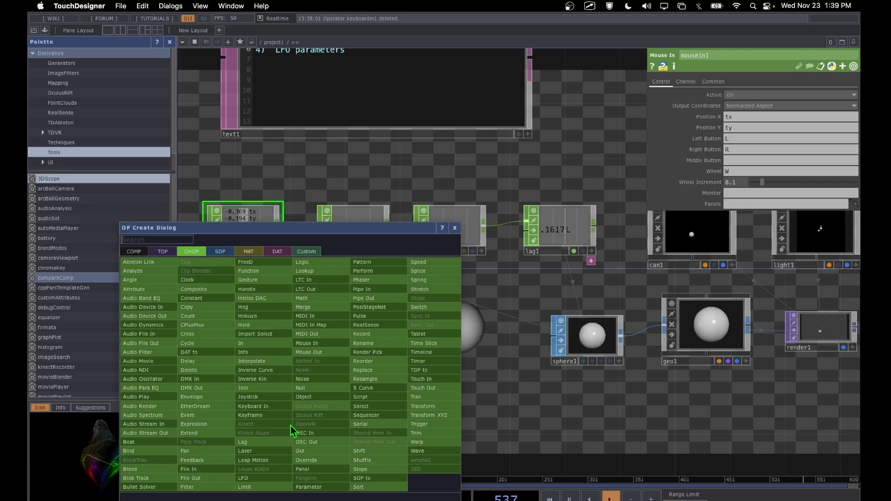
left_click(476, 237)
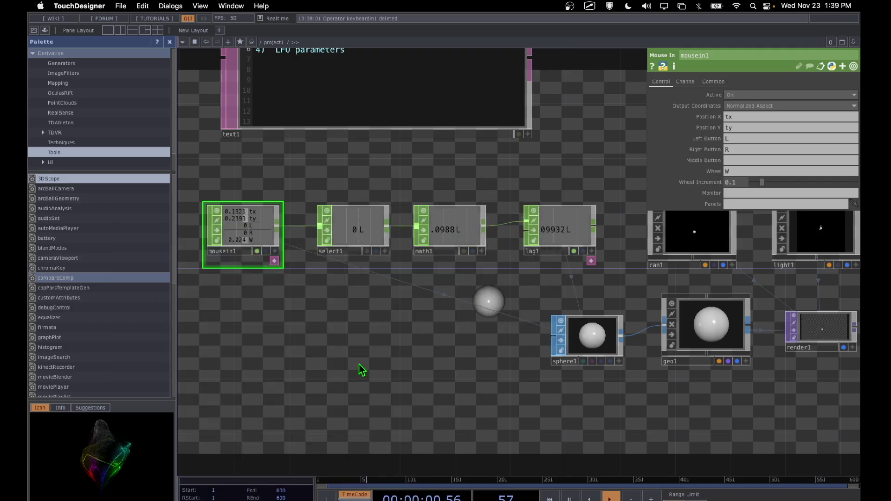
Step: Add a Mouse In CHOP in an empty area of the network
left_click(352, 374)
left_click(385, 427)
left_click(299, 351)
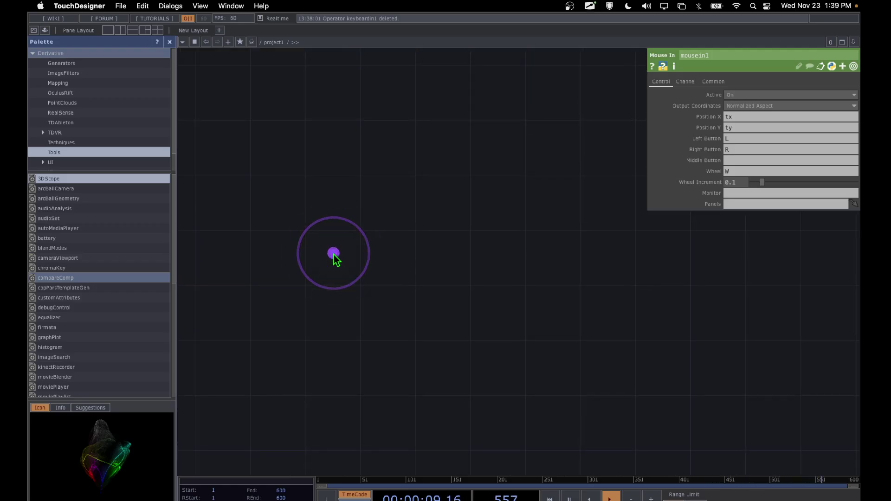
key("Tab")
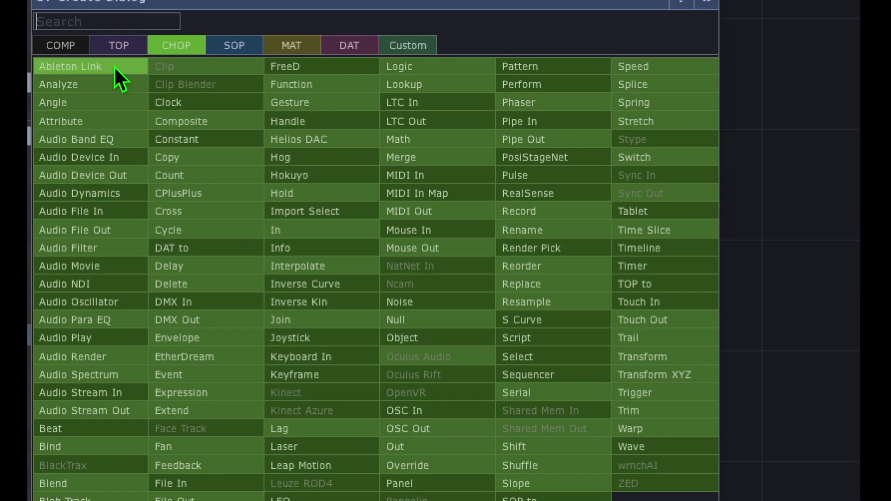
left_click(180, 29)
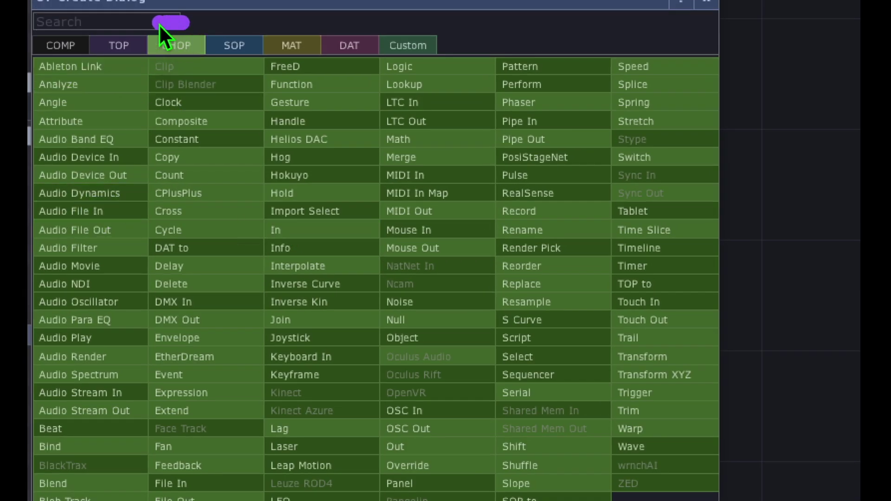
mouse_move(186, 79)
left_mouse_down()
mouse_move(318, 287)
mouse_move(389, 420)
left_mouse_up()
left_click_drag(371, 483, 343, 500)
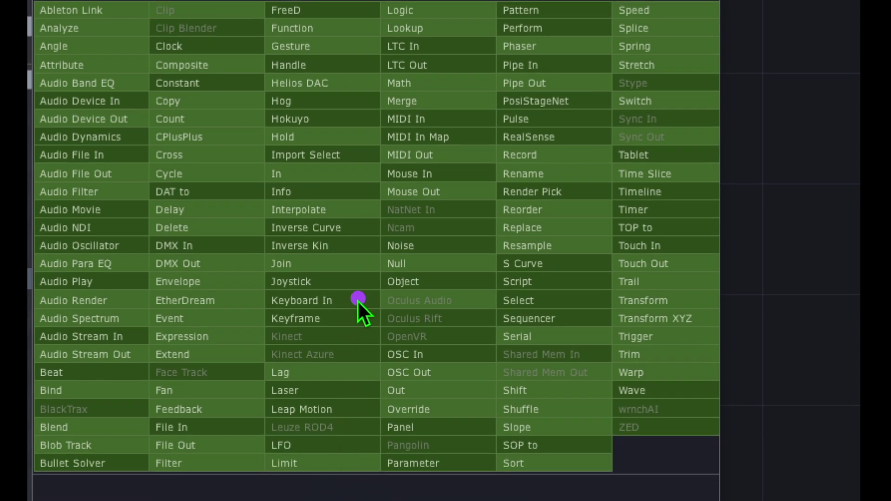
left_click(414, 175)
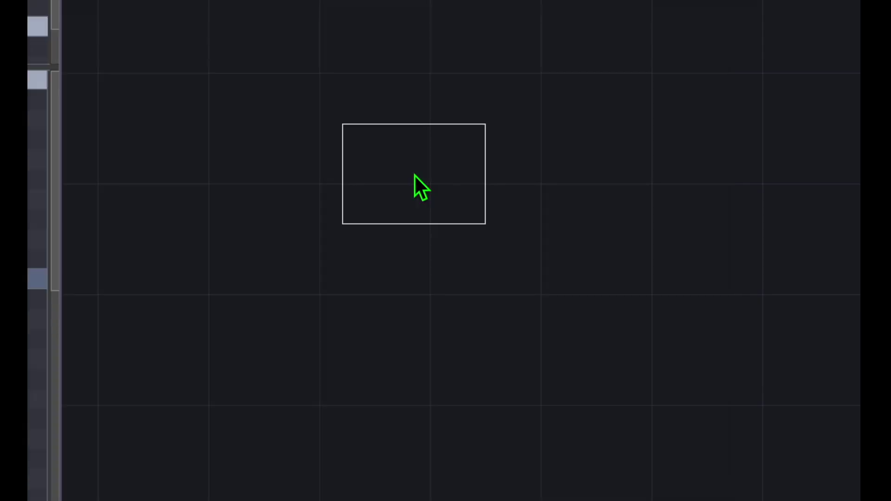
left_click(367, 243)
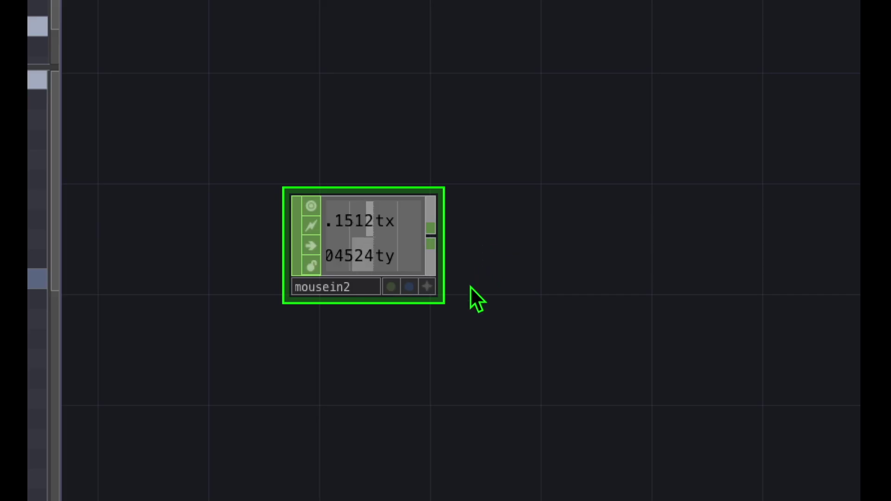
Step: Examine the tx and ty channels of the newly placed Mouse In CHOP
left_click(274, 323)
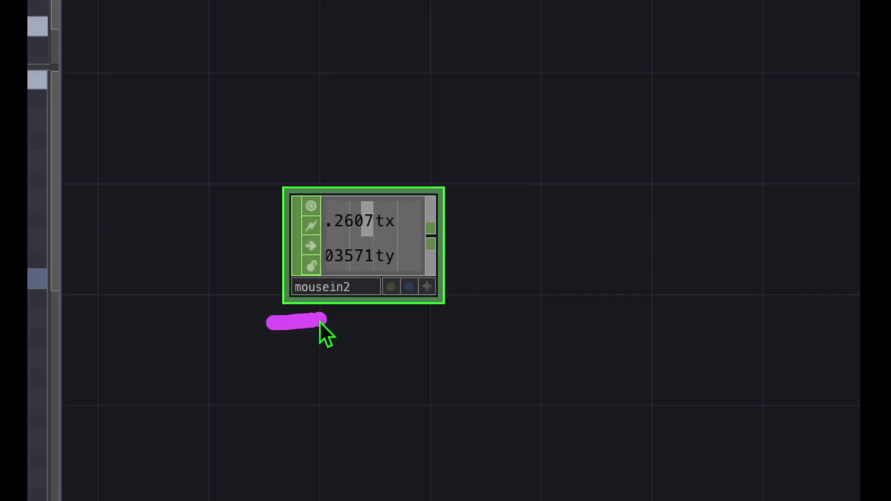
mouse_move(368, 159)
left_mouse_down()
mouse_move(387, 160)
mouse_move(235, 281)
mouse_move(528, 204)
mouse_move(369, 141)
left_mouse_up()
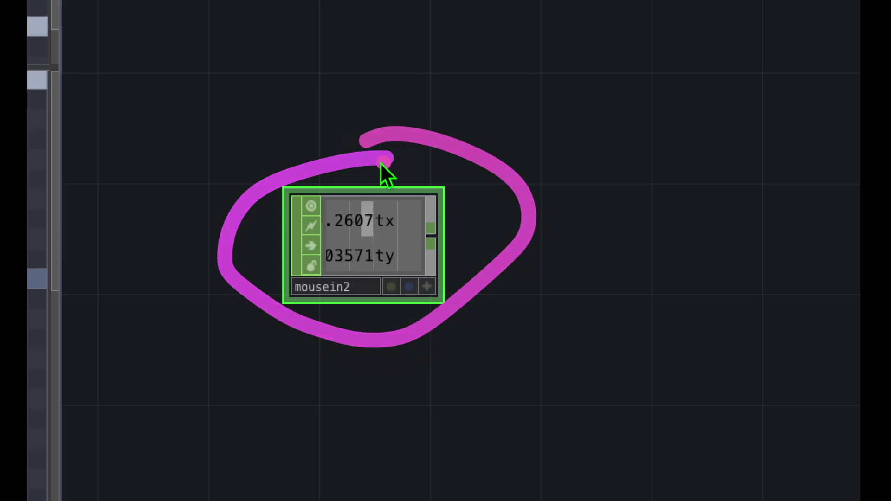
left_click(409, 211)
left_click_drag(409, 214, 462, 215)
left_click_drag(410, 259, 463, 260)
left_click(412, 164)
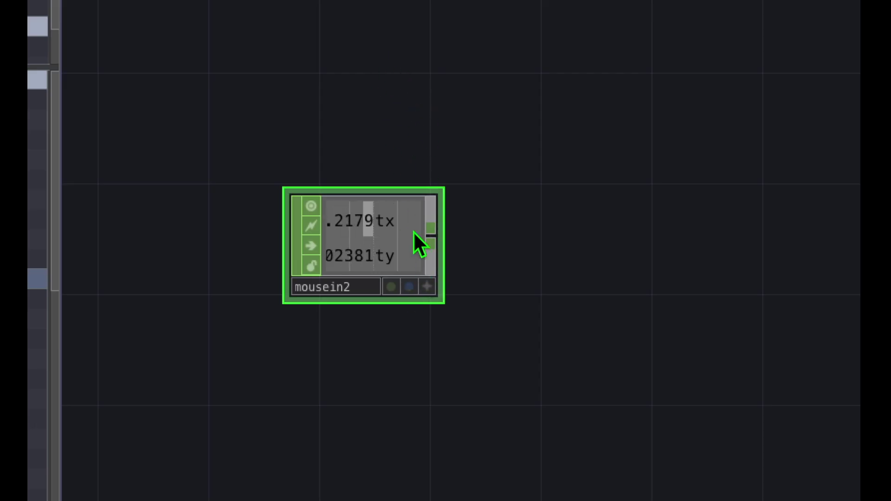
mouse_move(388, 153)
left_mouse_down()
mouse_move(244, 294)
mouse_move(317, 369)
mouse_move(482, 339)
left_mouse_up()
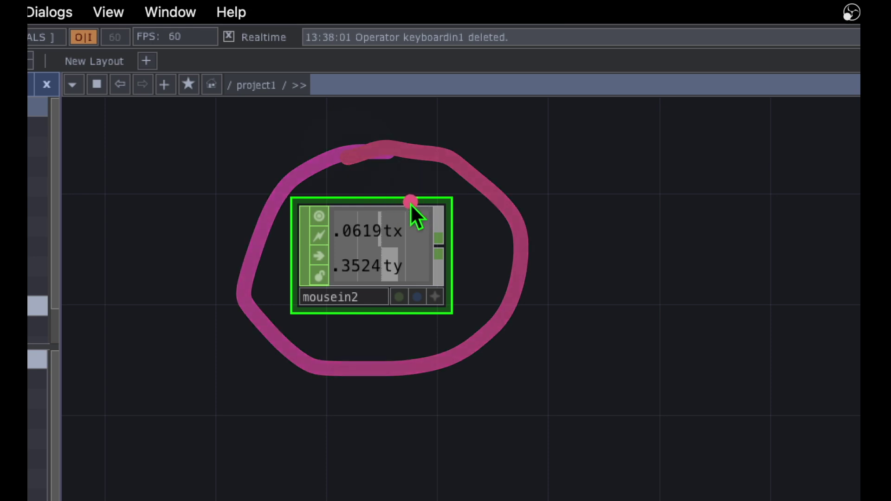
left_click_drag(416, 233, 451, 234)
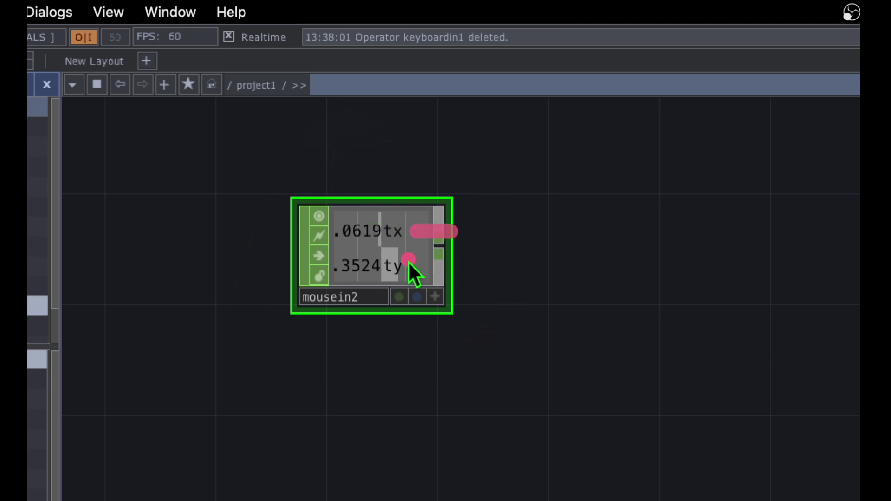
left_click_drag(413, 264, 463, 265)
Step: Add a Sphere SOP below and to the right of the Mouse In CHOP
scroll(510, 288, "right", 2)
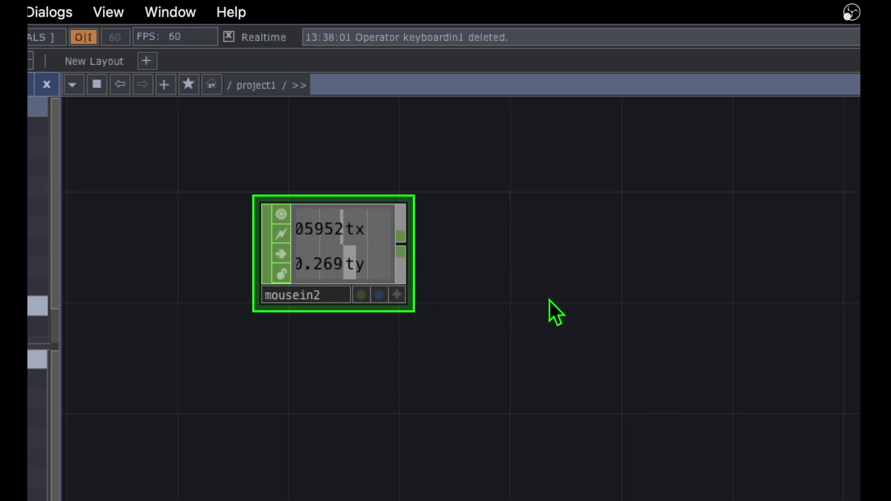
left_click(549, 299)
key("Tab")
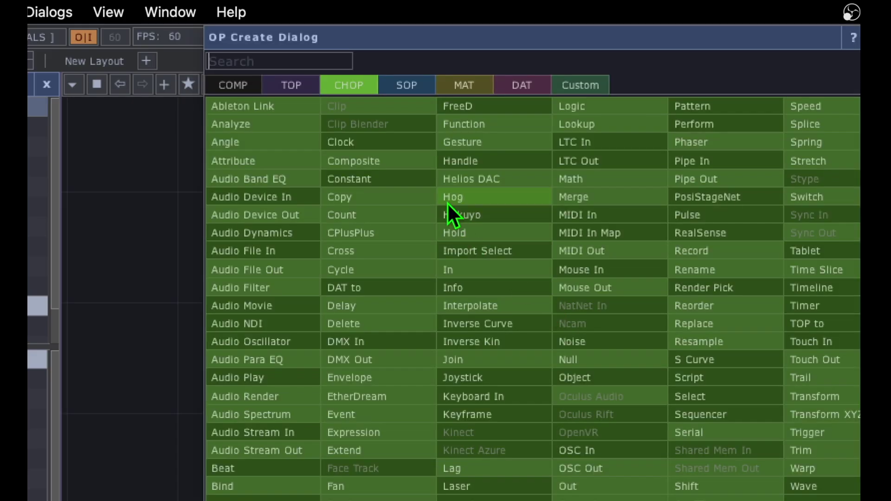
left_click(413, 85)
mouse_move(412, 56)
left_mouse_down()
mouse_move(364, 110)
mouse_move(448, 65)
left_mouse_up()
mouse_move(601, 254)
left_mouse_down()
mouse_move(533, 272)
mouse_move(532, 327)
mouse_move(636, 284)
left_mouse_up()
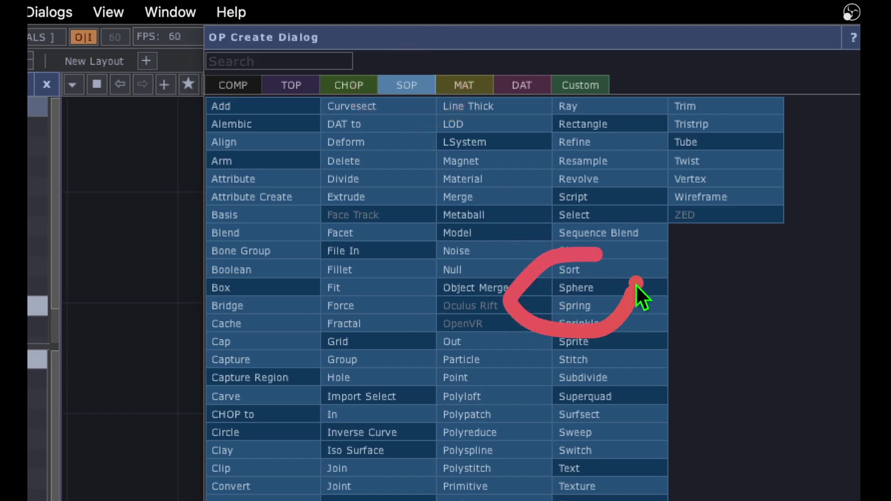
left_click(582, 289)
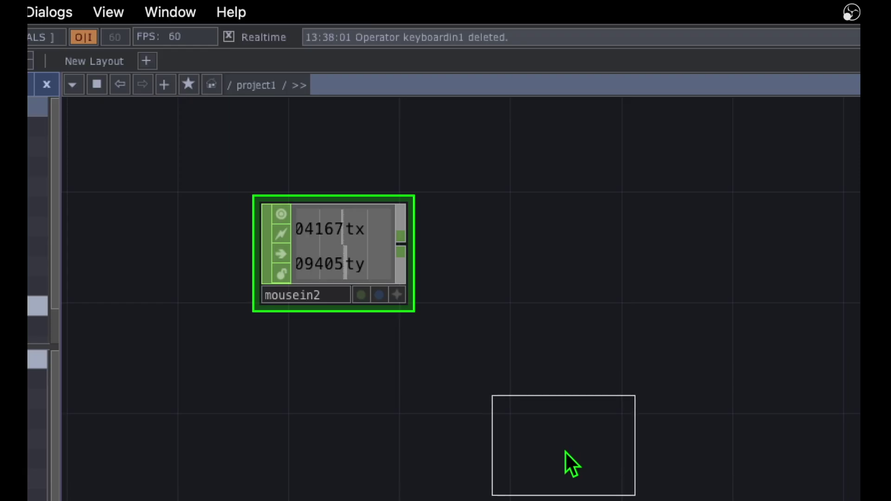
left_click(578, 469)
left_click_drag(599, 390, 511, 415)
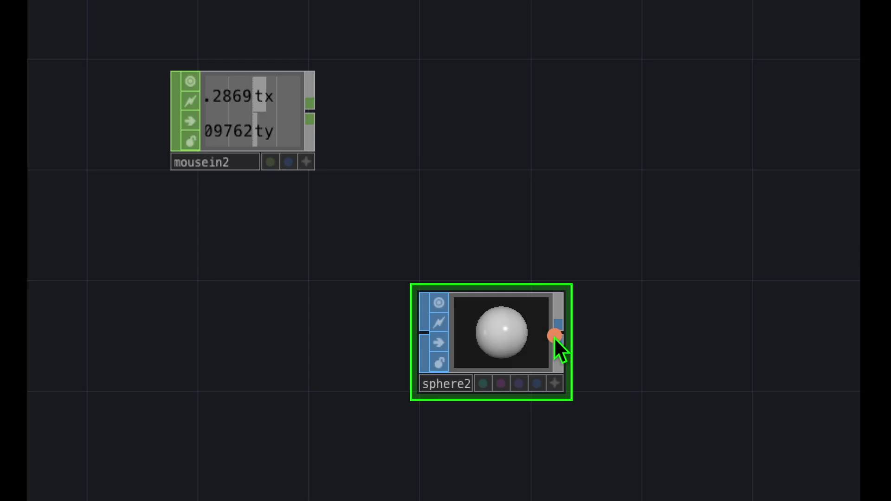
mouse_move(615, 55)
left_mouse_down()
mouse_move(590, 54)
mouse_move(459, 174)
mouse_move(577, 224)
mouse_move(670, 138)
mouse_move(579, 36)
mouse_move(559, 42)
left_mouse_up()
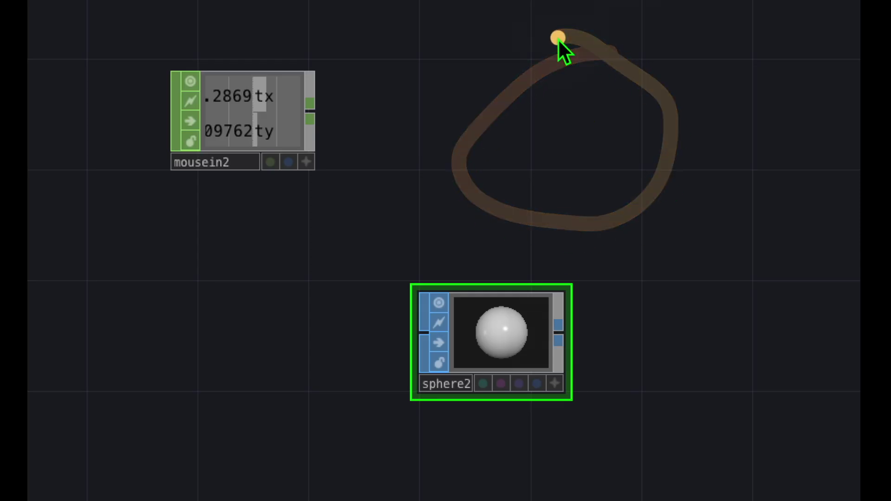
mouse_move(468, 263)
left_mouse_down()
mouse_move(444, 263)
mouse_move(378, 466)
mouse_move(583, 307)
mouse_move(437, 262)
left_mouse_up()
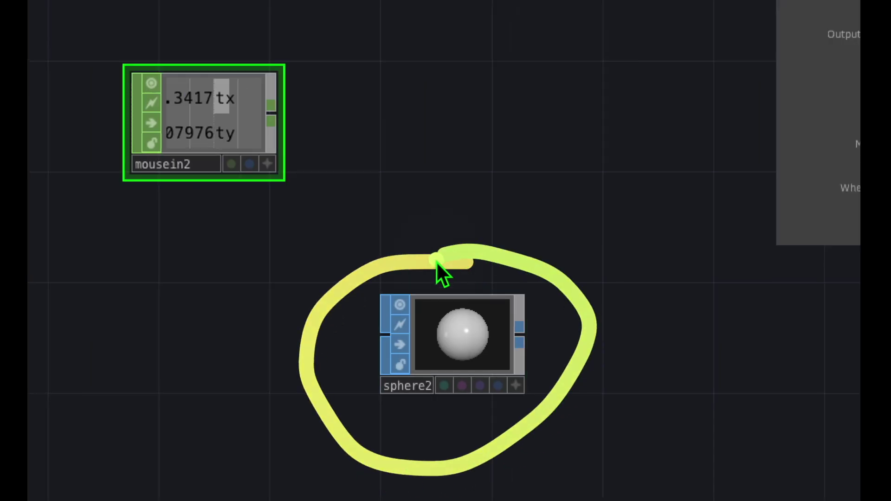
left_click(524, 339)
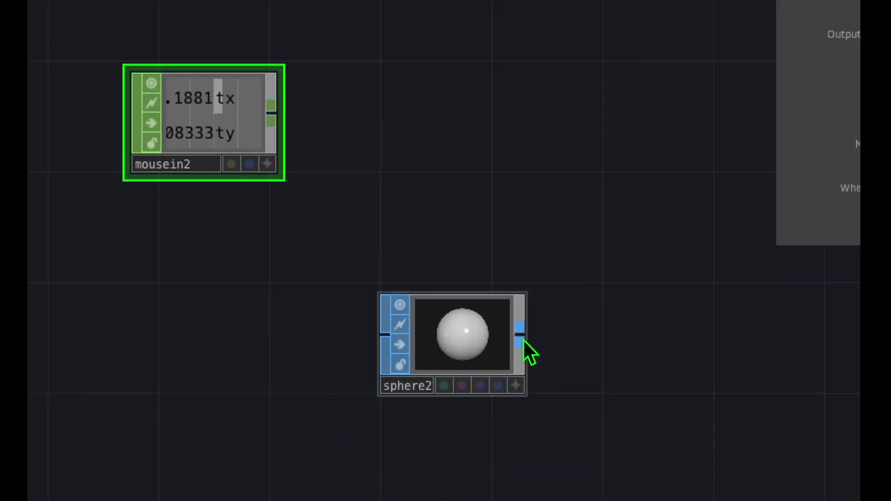
left_click(523, 335)
left_click_drag(522, 310, 501, 373)
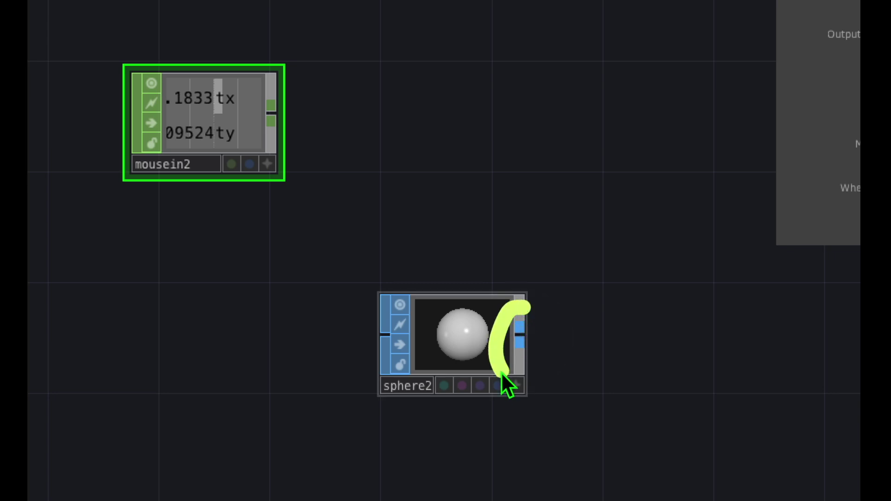
left_click_drag(546, 343, 525, 308)
Step: Create a Geometry COMP from the new sphere's output and place it beside the sphere, wired to it
left_click(521, 335)
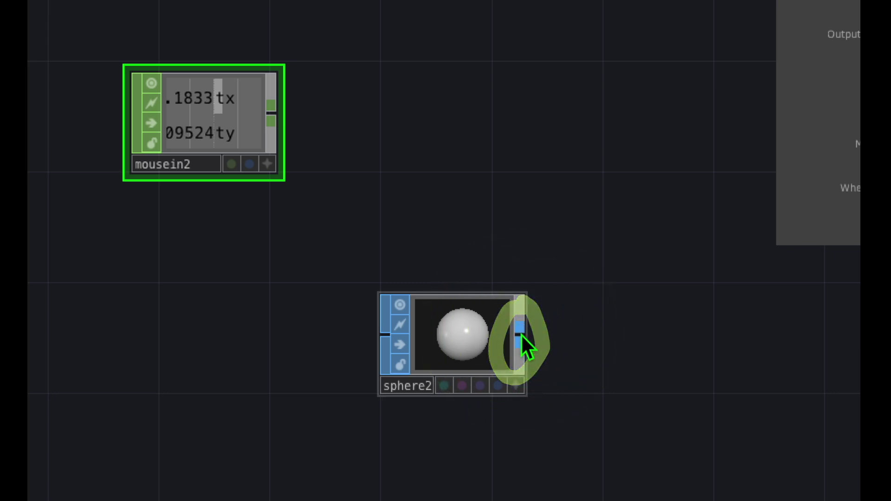
right_click(521, 334)
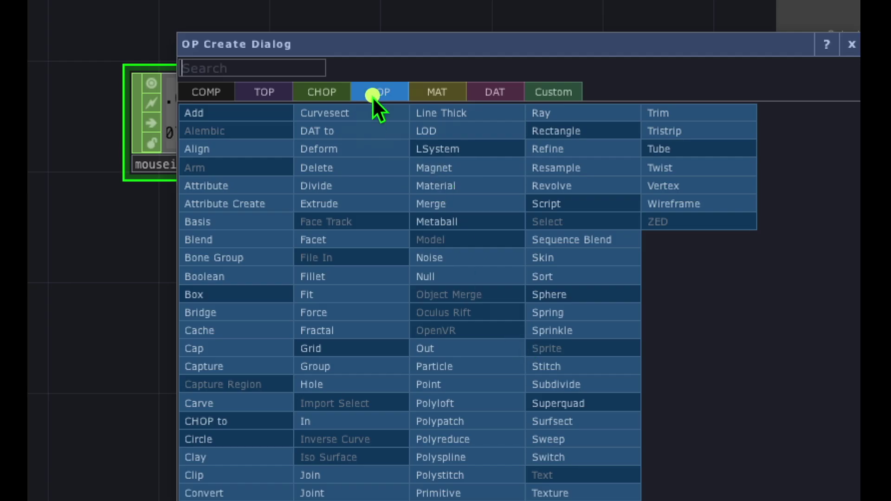
mouse_move(255, 22)
left_mouse_down()
mouse_move(204, 74)
mouse_move(345, 43)
mouse_move(242, 22)
mouse_move(352, 57)
mouse_move(330, 79)
mouse_move(273, 74)
left_mouse_up()
mouse_move(207, 63)
left_mouse_down()
mouse_move(217, 116)
mouse_move(205, 90)
left_mouse_up()
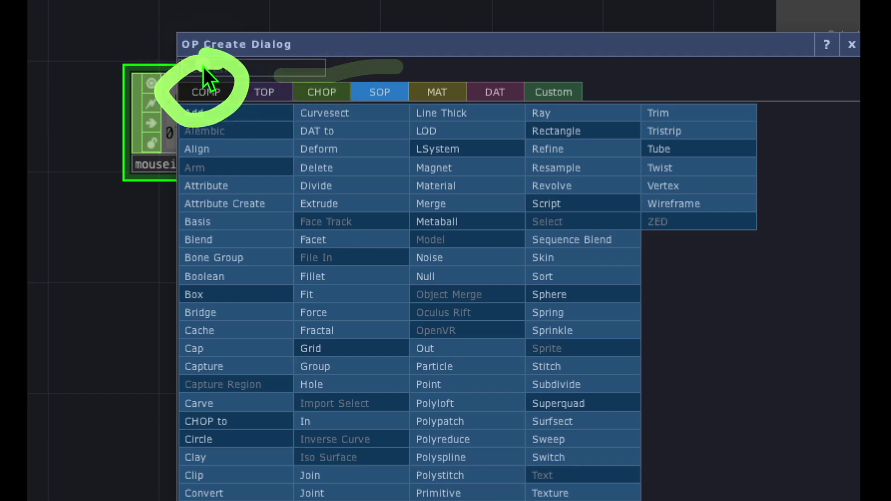
left_click(212, 95)
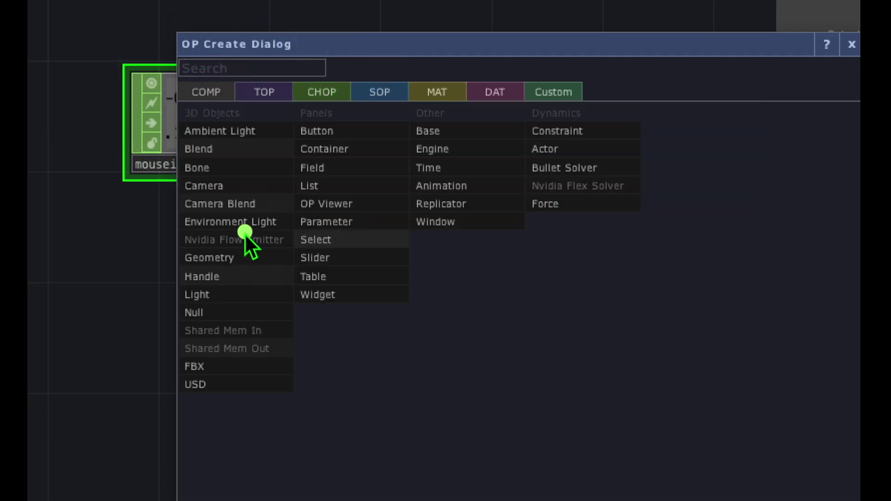
mouse_move(244, 233)
left_mouse_down()
mouse_move(207, 236)
mouse_move(202, 309)
mouse_move(223, 243)
left_mouse_up()
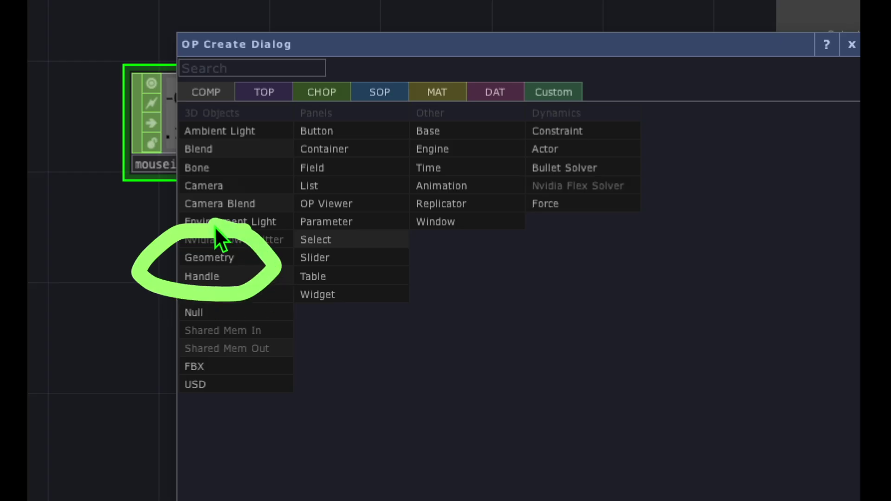
left_click(219, 258)
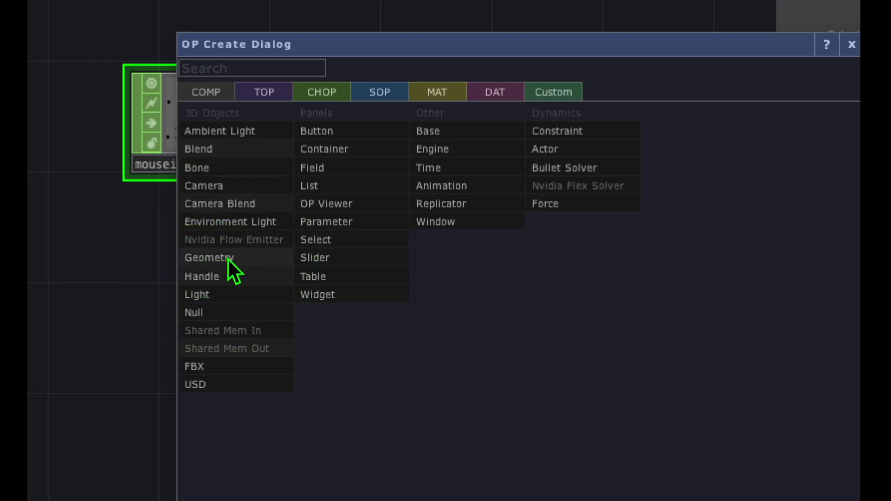
left_click(228, 259)
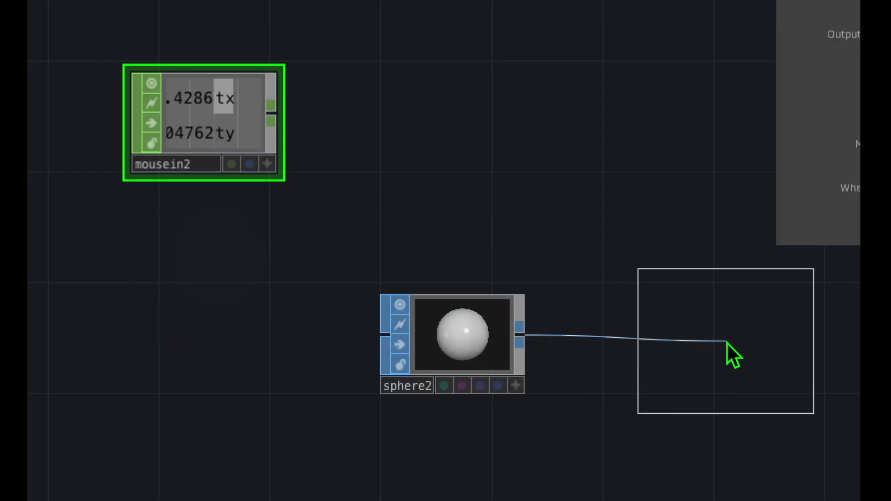
left_click(715, 342)
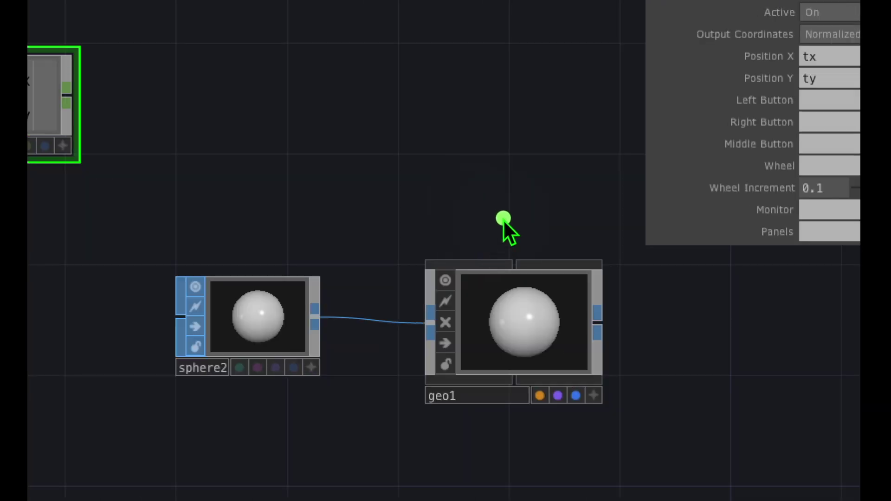
left_click_drag(504, 219, 376, 313)
mouse_move(363, 372)
left_mouse_down()
mouse_move(635, 391)
mouse_move(501, 195)
left_mouse_up()
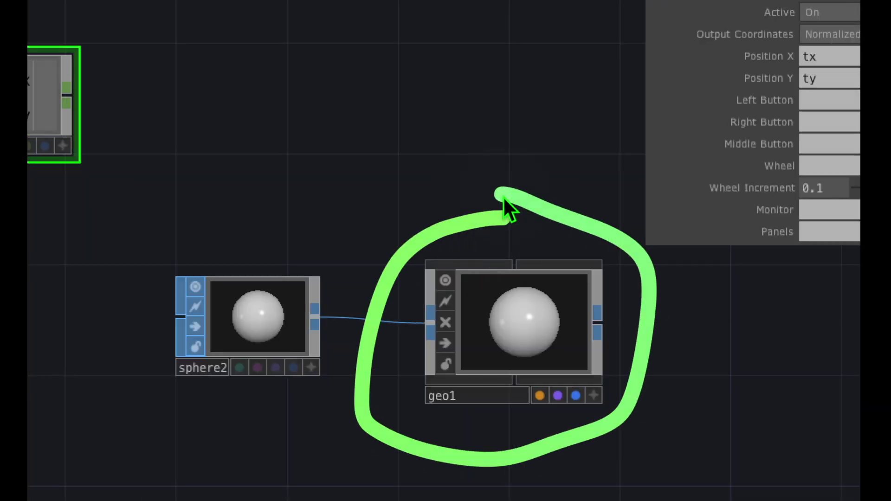
left_click(406, 128)
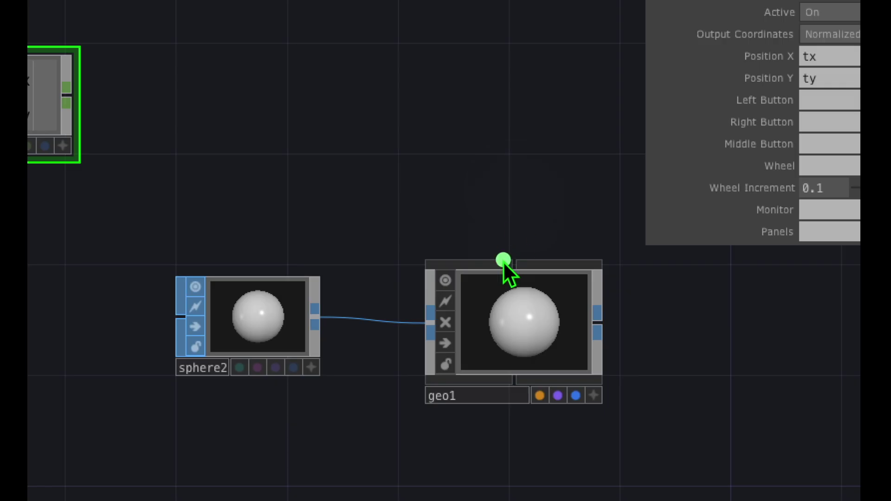
Step: Add a Camera COMP above the Geometry COMP
left_click(481, 140)
key("Tab")
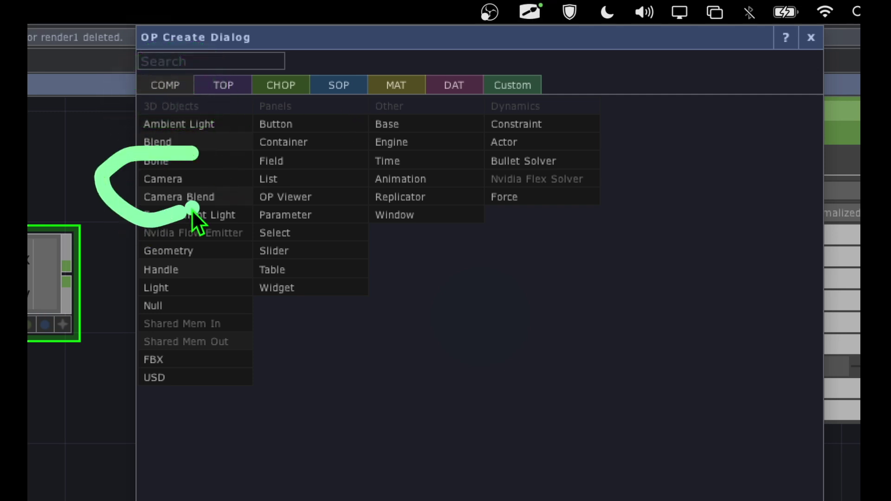
left_click(192, 180)
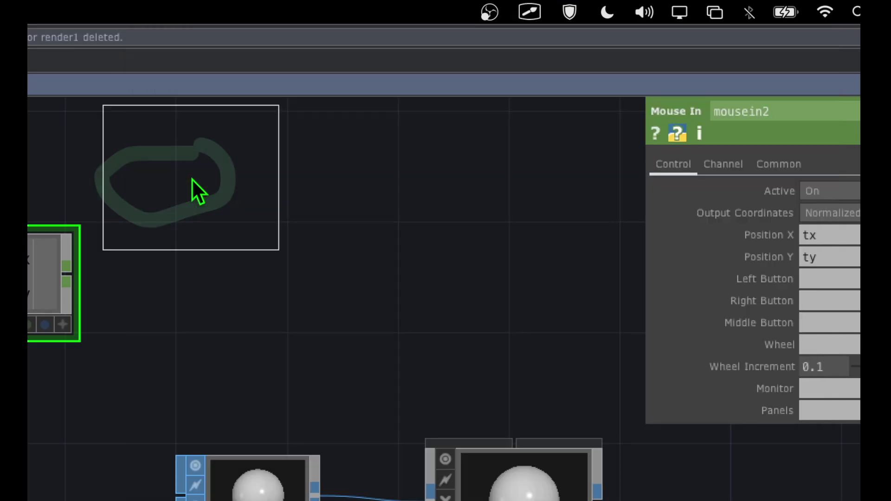
left_click(520, 261)
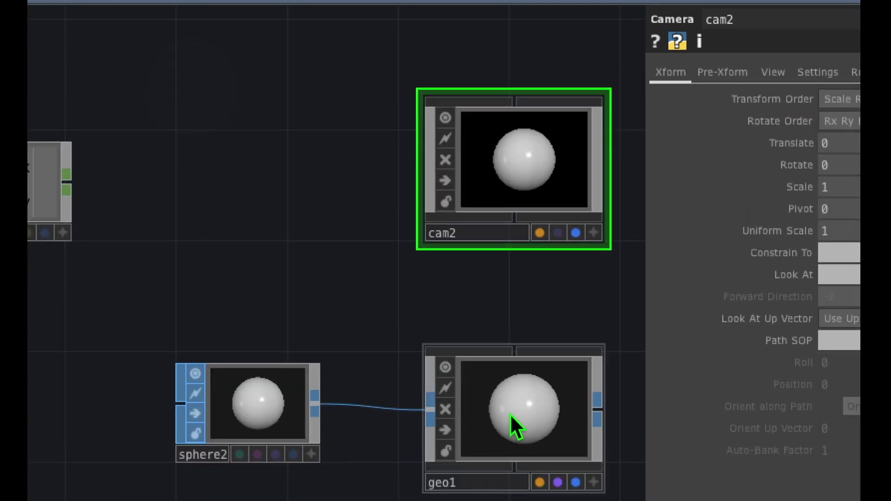
left_click(246, 419)
left_click(509, 420)
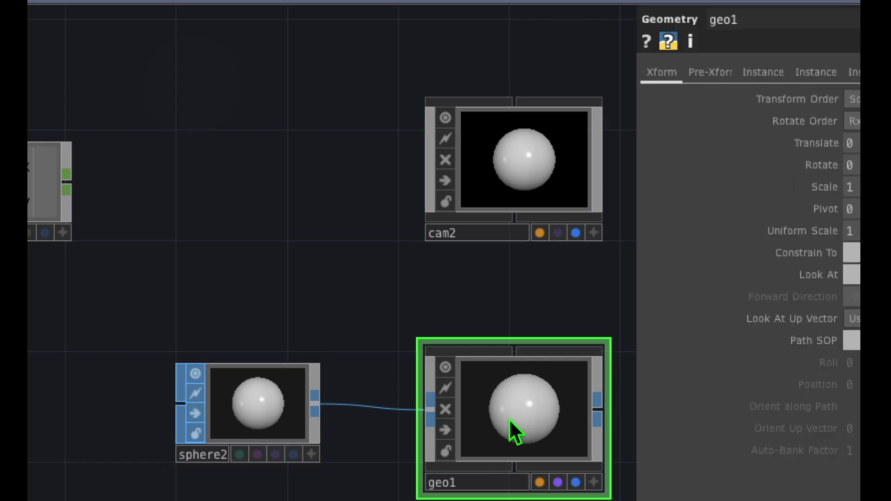
left_click(498, 148)
Step: Add a Light COMP to the right of the Camera COMP
left_click_drag(532, 287, 360, 259)
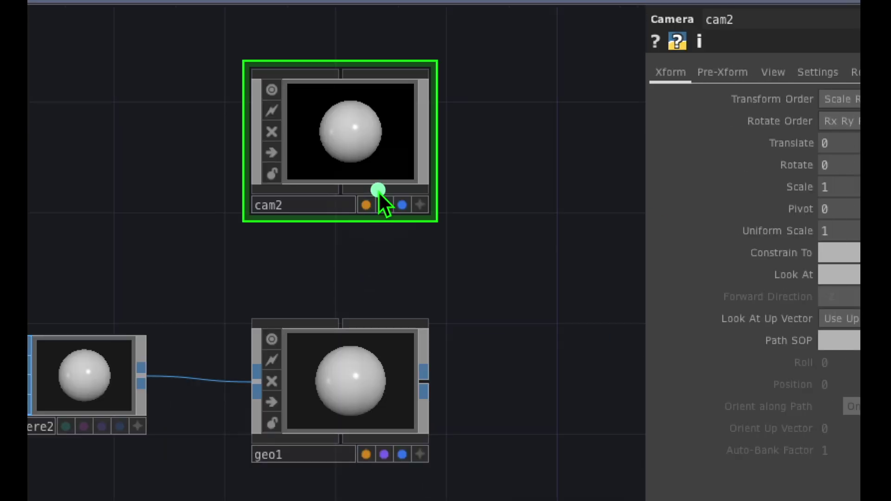
left_click_drag(379, 191, 386, 360)
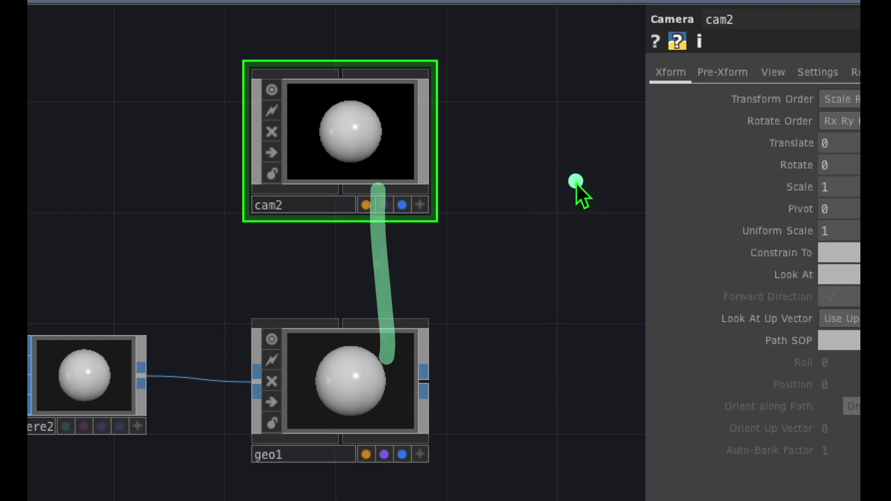
mouse_move(575, 184)
left_mouse_down()
mouse_move(476, 278)
mouse_move(403, 370)
left_mouse_up()
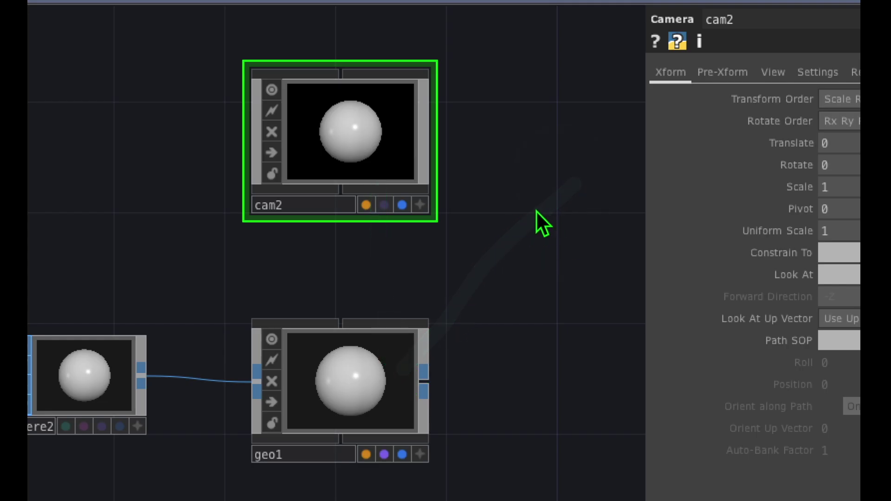
key("Tab")
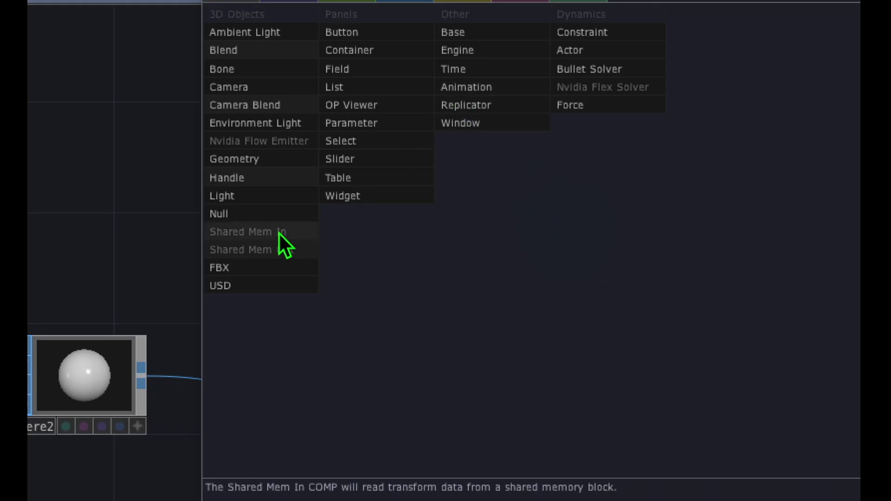
left_click(234, 55)
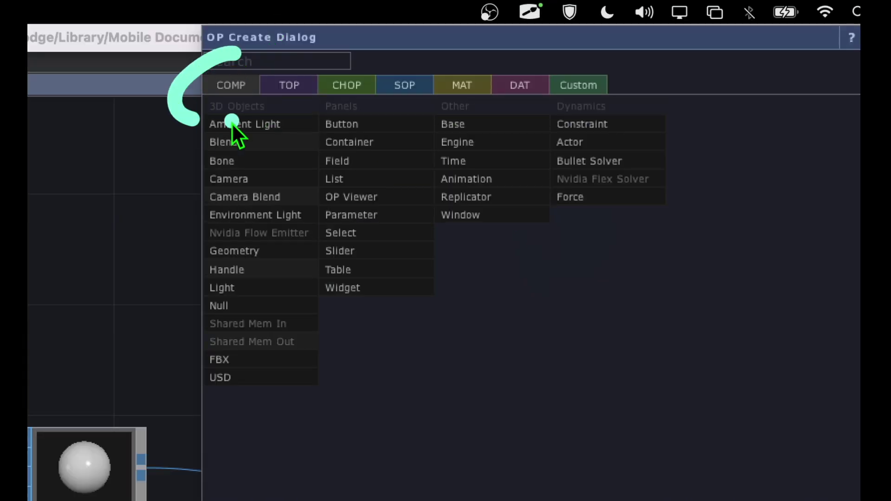
left_click_drag(232, 123, 230, 56)
mouse_move(253, 255)
left_mouse_down()
mouse_move(166, 293)
mouse_move(261, 307)
mouse_move(249, 257)
left_mouse_up()
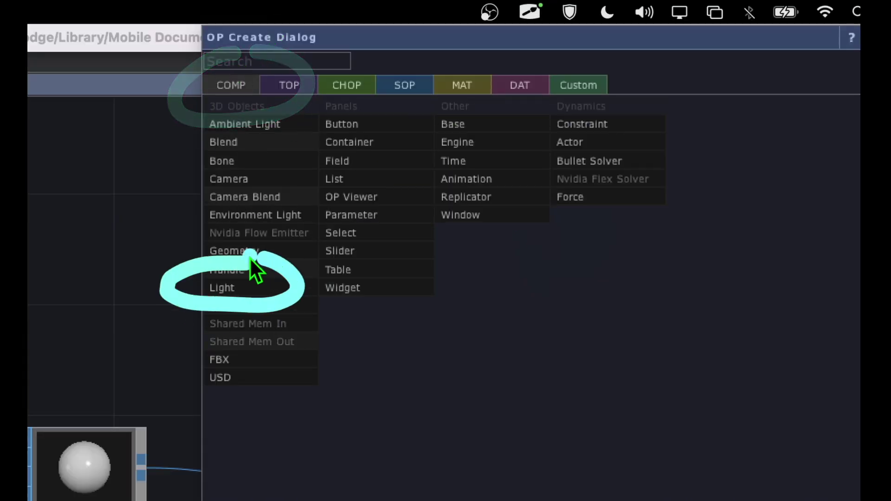
left_click(251, 287)
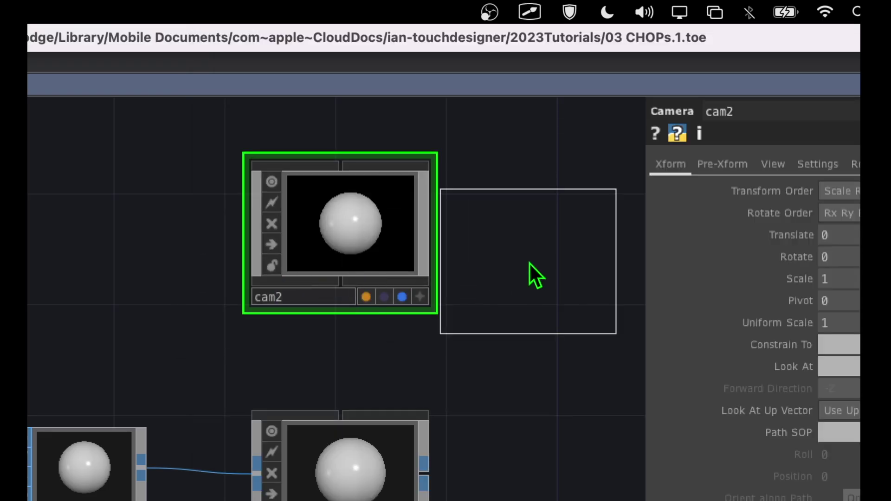
left_click(582, 230)
scroll(448, 286, "down", 3)
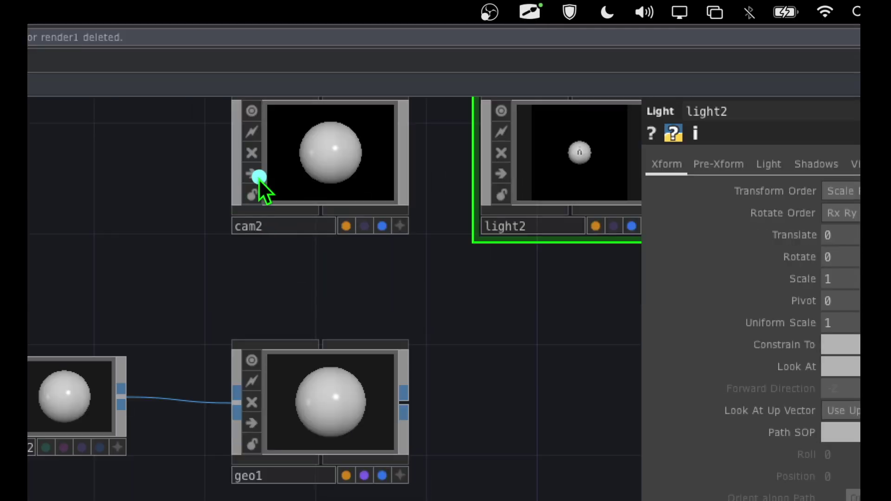
mouse_move(259, 180)
left_mouse_down()
mouse_move(384, 244)
mouse_move(298, 169)
left_mouse_up()
mouse_move(565, 173)
left_mouse_down()
mouse_move(557, 278)
mouse_move(578, 198)
left_mouse_up()
left_click(533, 412)
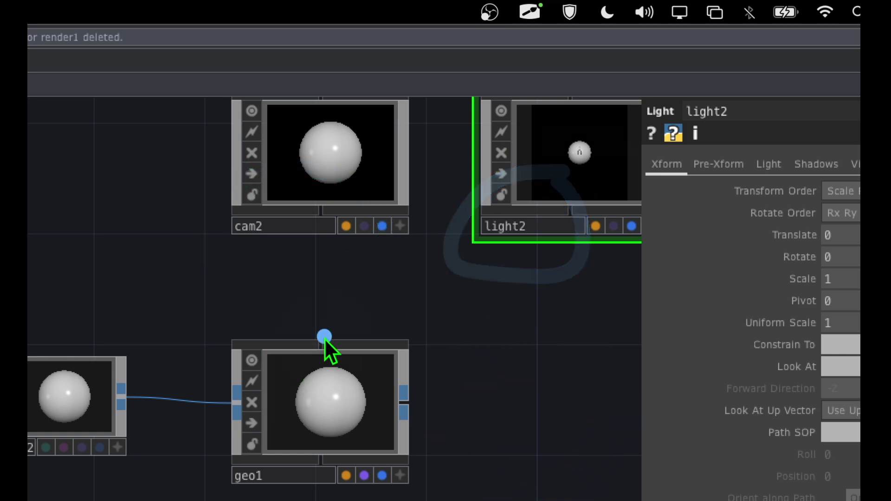
mouse_move(325, 339)
left_mouse_down()
mouse_move(322, 491)
mouse_move(326, 335)
mouse_move(350, 335)
left_mouse_up()
Step: Add a Render TOP to the right of the Geometry COMP, below the Light COMP
left_click(554, 383)
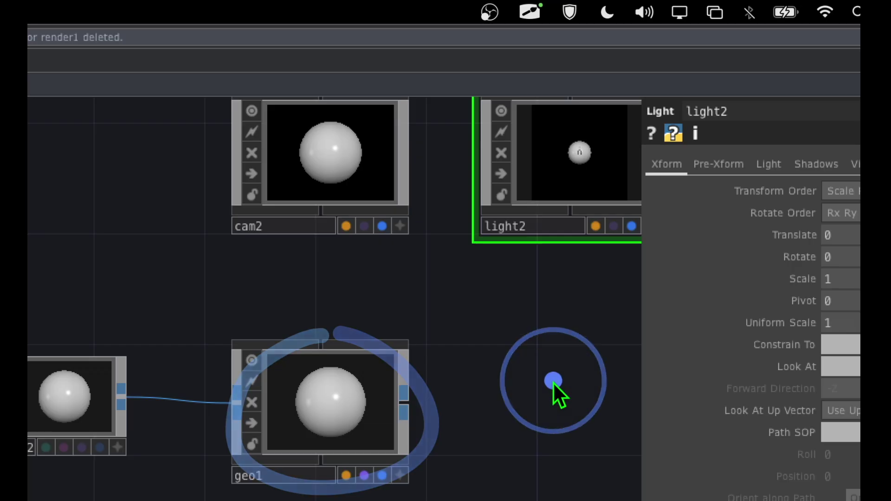
key("Tab")
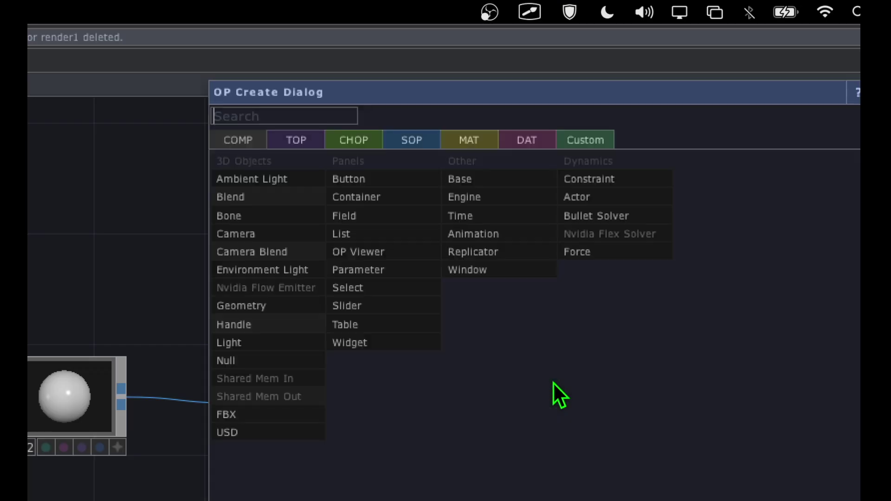
mouse_move(302, 117)
left_mouse_down()
mouse_move(321, 161)
mouse_move(312, 120)
left_mouse_up()
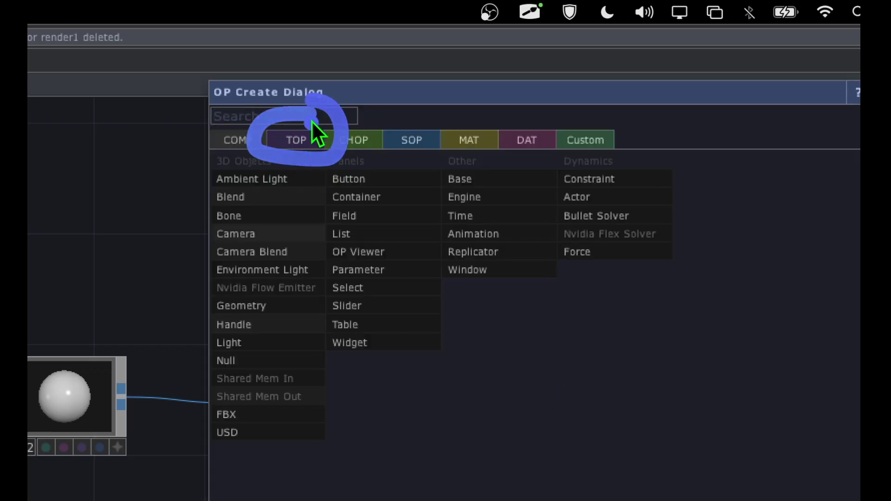
left_click(306, 138)
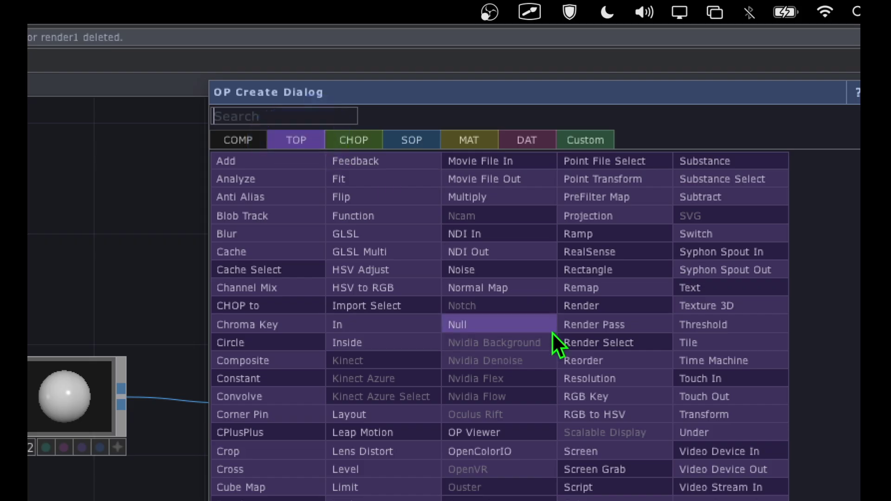
mouse_move(613, 270)
left_mouse_down()
mouse_move(518, 286)
mouse_move(486, 333)
mouse_move(628, 328)
left_mouse_up()
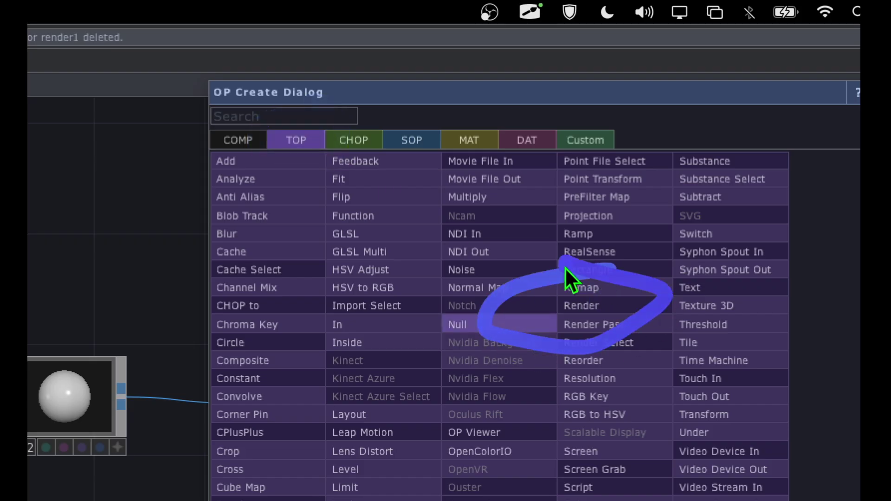
left_click(590, 307)
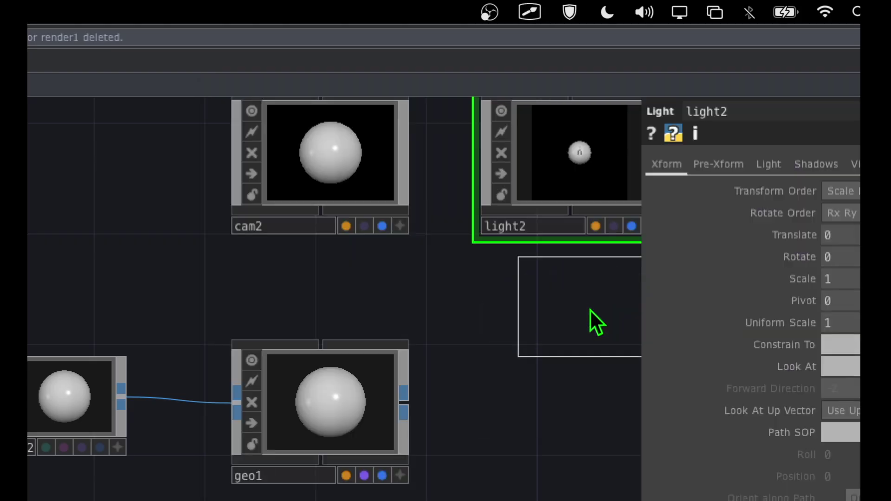
left_click(563, 404)
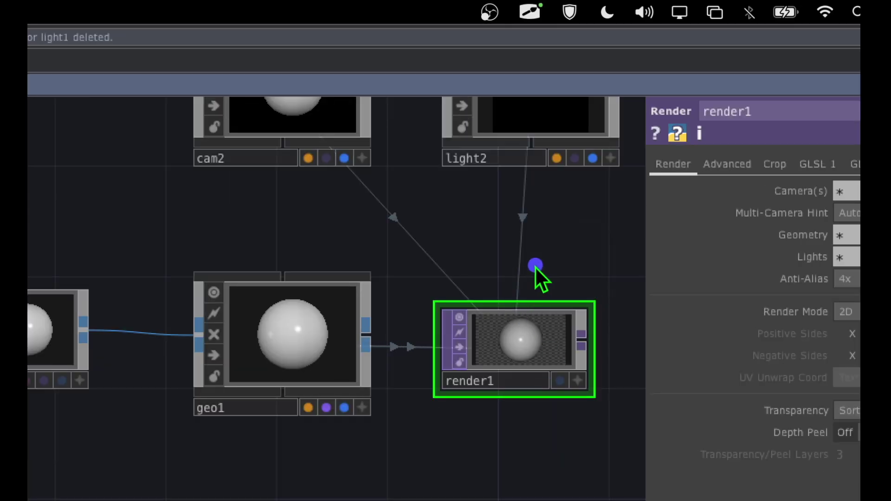
Step: Turn on the Render TOP's display flag so its output shows as the network background
mouse_move(391, 406)
left_mouse_down()
mouse_move(512, 456)
mouse_move(624, 357)
mouse_move(486, 257)
left_mouse_up()
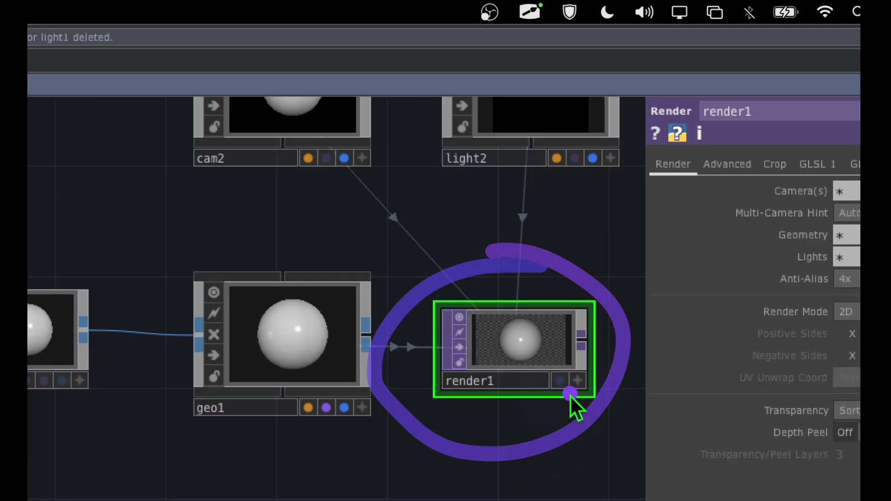
mouse_move(563, 359)
left_mouse_down()
mouse_move(536, 383)
mouse_move(564, 402)
left_mouse_up()
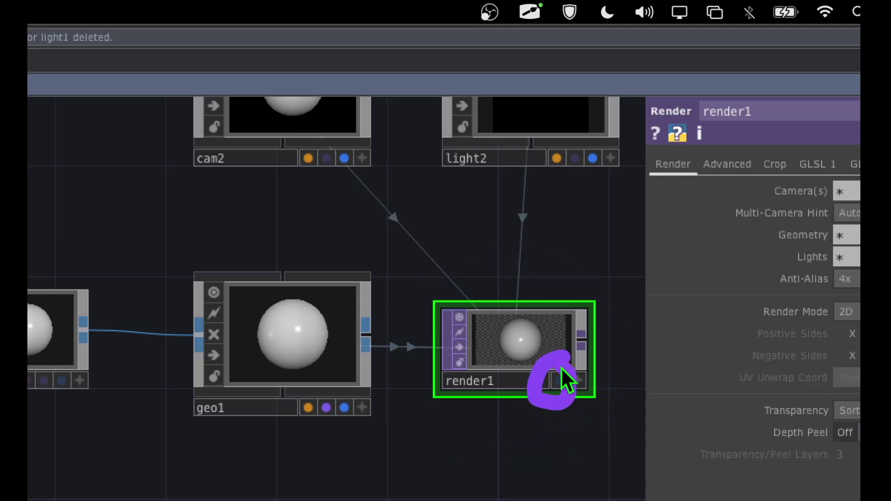
left_click(561, 382)
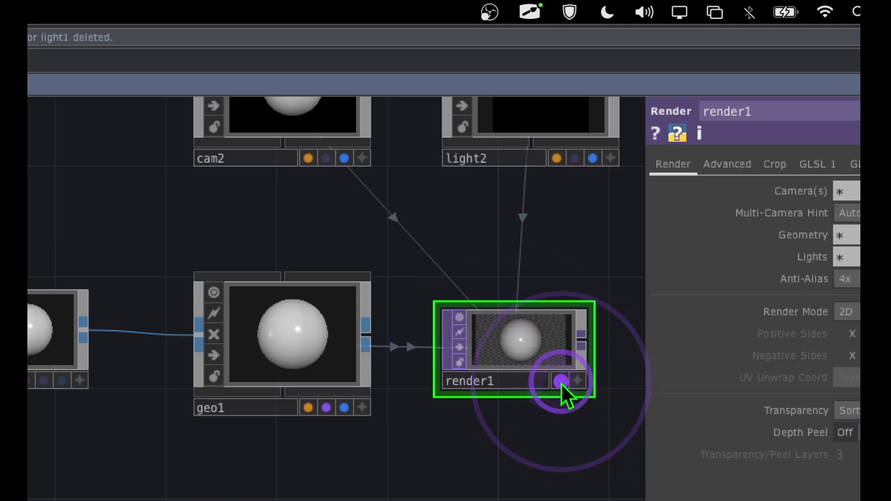
left_click(561, 383)
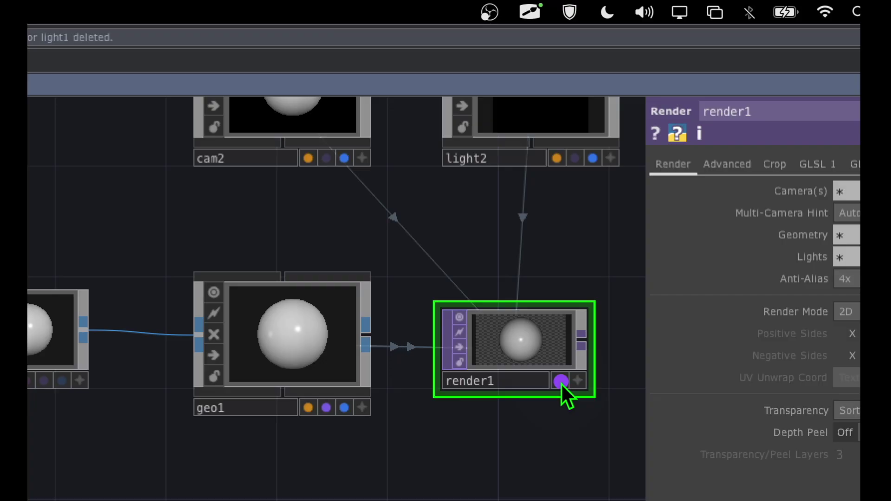
left_click(561, 383)
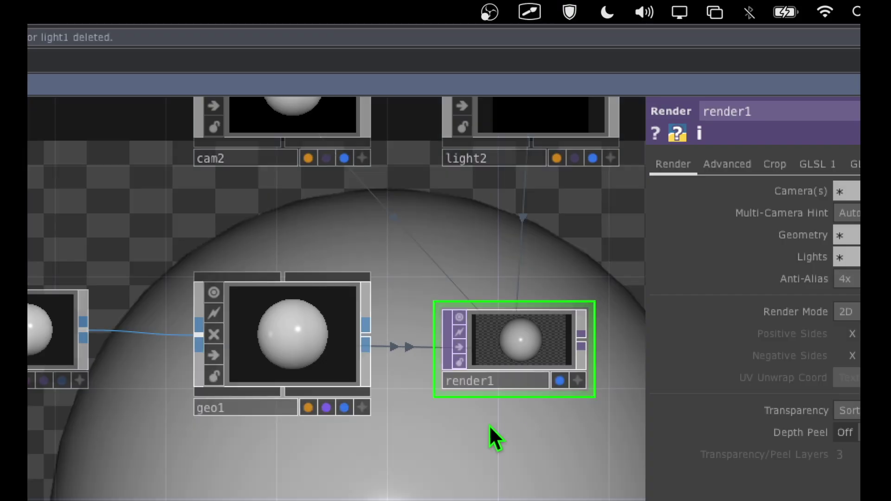
Step: Set the Sphere SOP's radius to 0.2 on all three axes
scroll(389, 437, "left", 3)
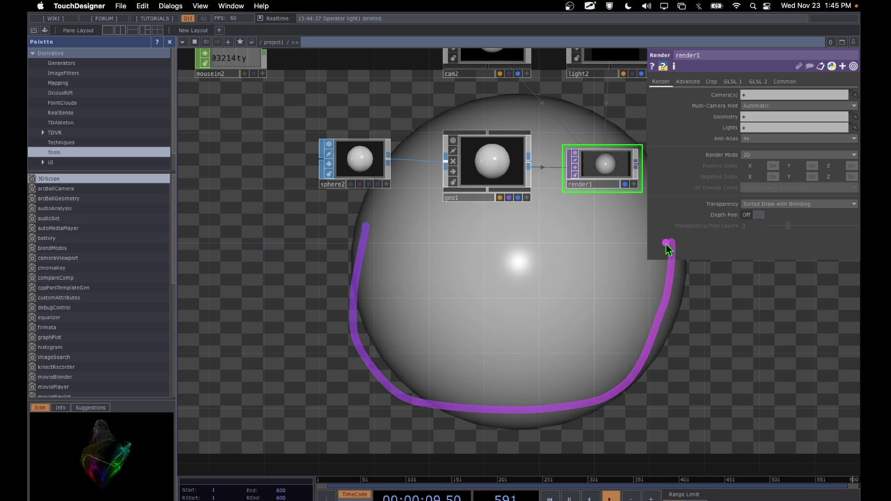
left_click(359, 162)
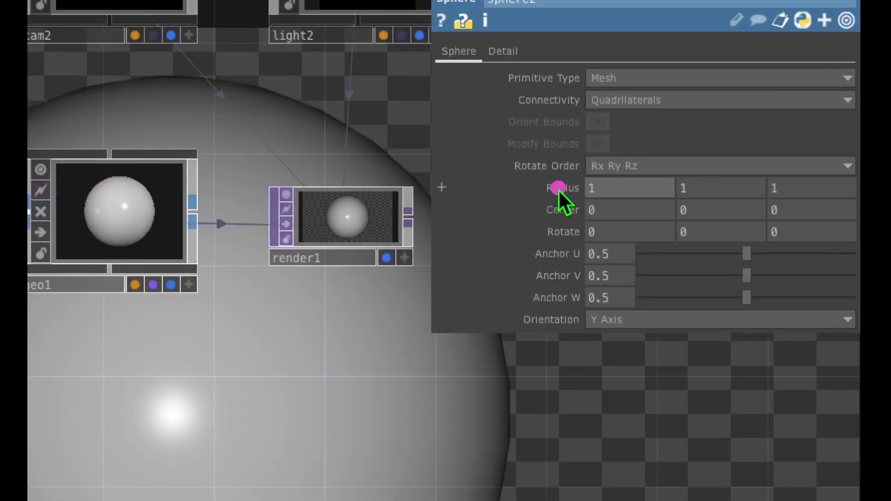
left_click(559, 189)
middle_click_drag(558, 190, 558, 190)
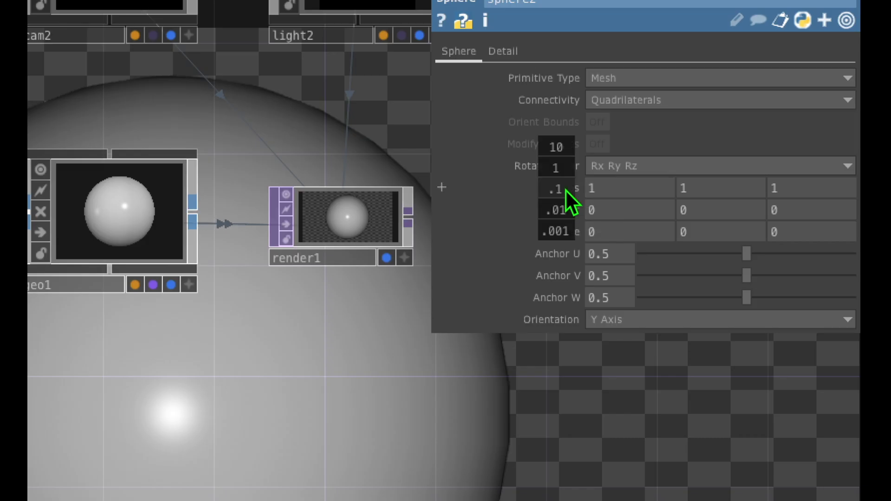
middle_click_drag(565, 189, 432, 190)
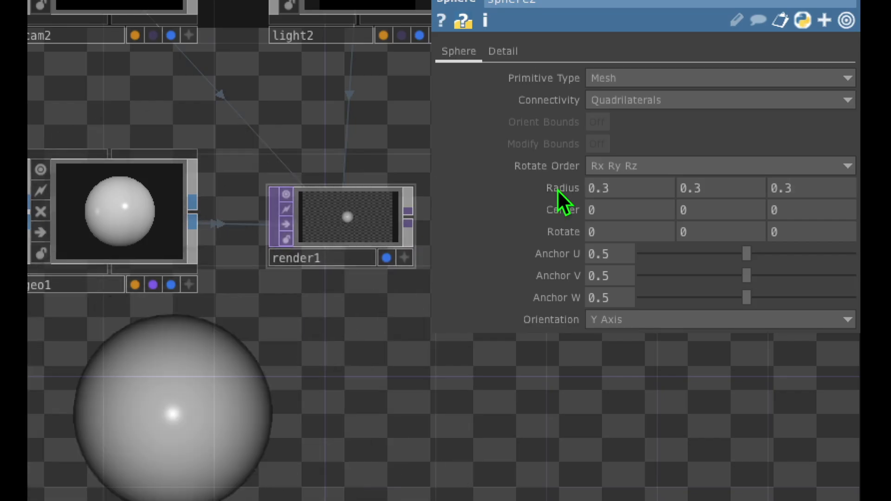
middle_click_drag(564, 199, 379, 387)
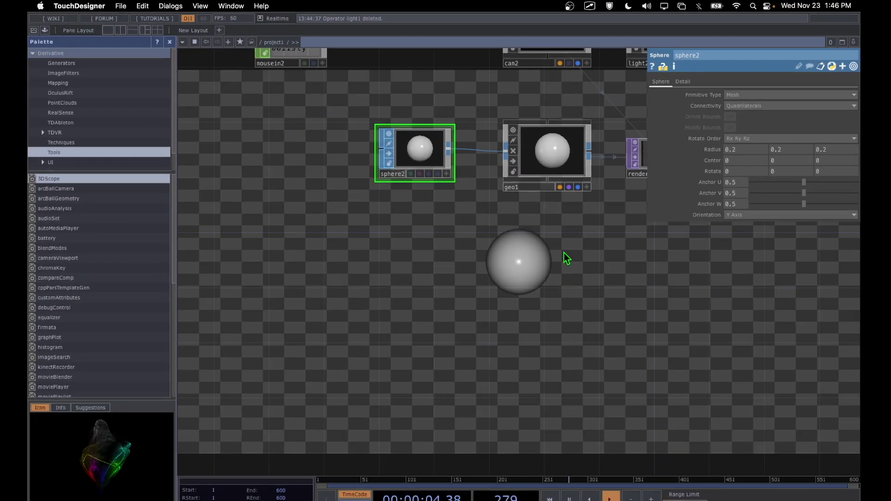
Step: Select the Mouse In CHOP and examine its tx and ty channels and parameters
left_click_drag(557, 259, 527, 372)
left_click(243, 185)
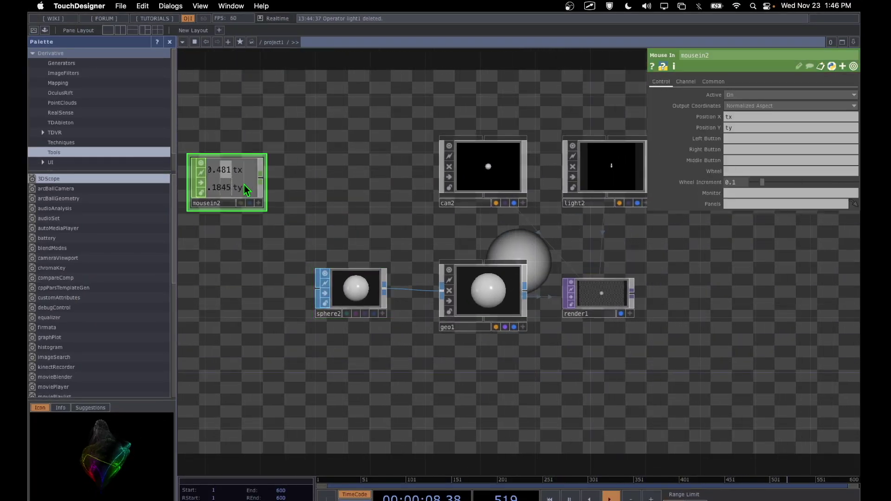
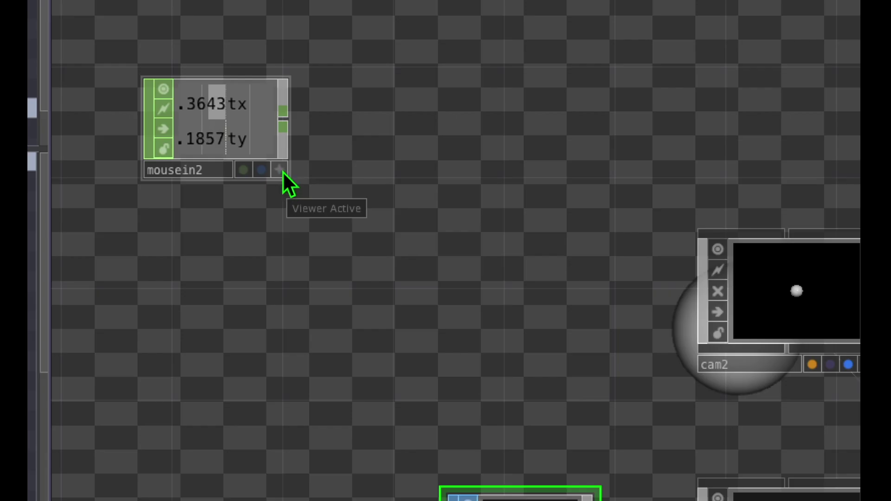
mouse_move(284, 160)
left_mouse_down()
mouse_move(281, 140)
mouse_move(246, 177)
mouse_move(278, 198)
left_mouse_up()
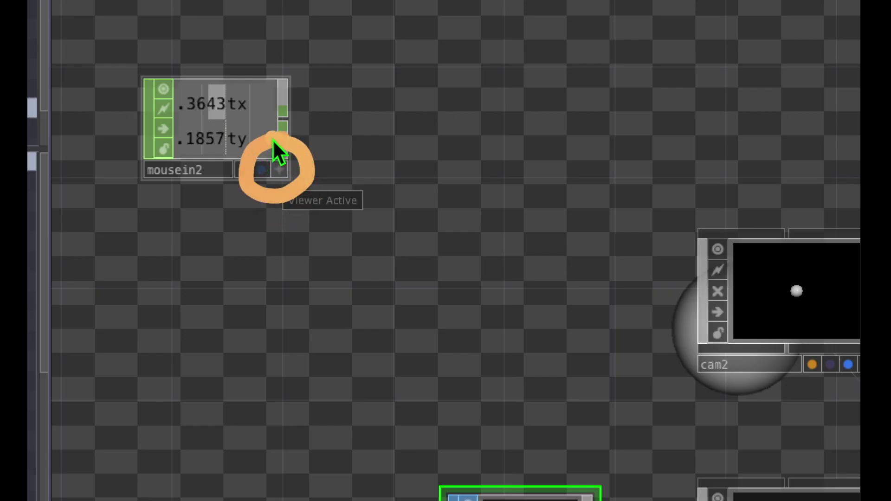
Step: Make the Mouse In CHOP's viewer active and export its tx channel to the X value of the Sphere SOP's Center
left_click(280, 170)
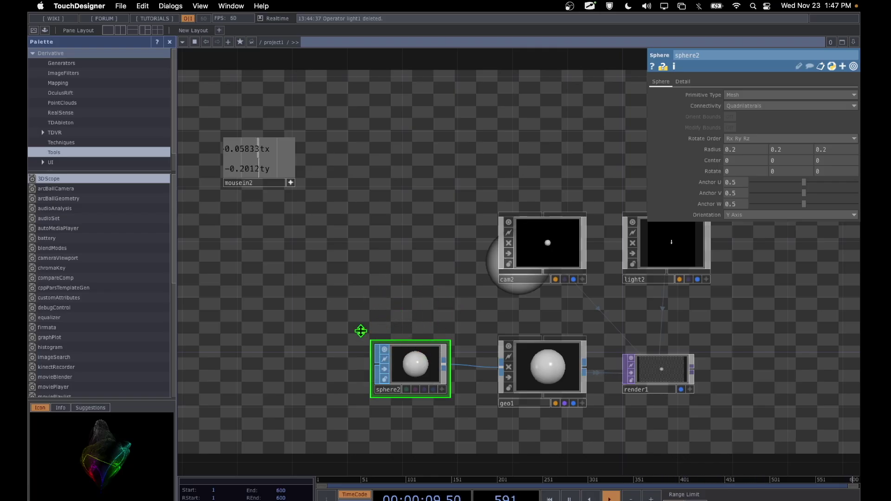
mouse_move(360, 331)
left_mouse_down()
mouse_move(359, 423)
mouse_move(478, 415)
mouse_move(460, 323)
mouse_move(360, 332)
left_mouse_up()
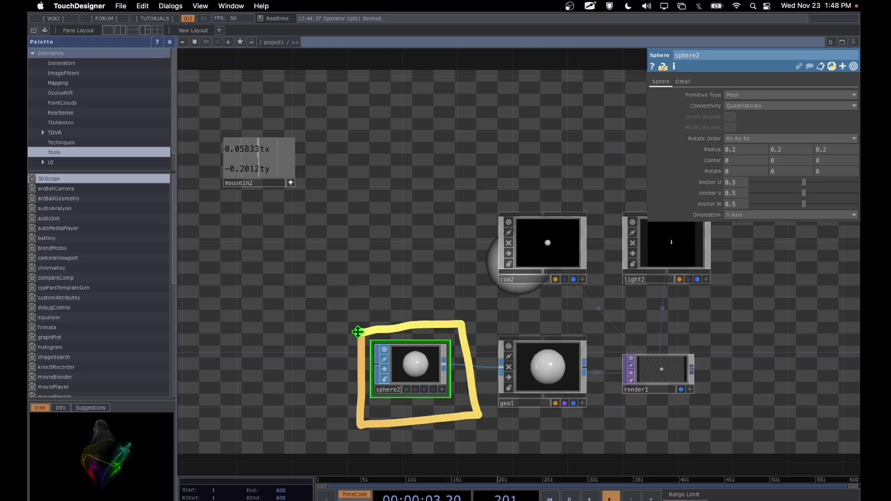
left_click(416, 366)
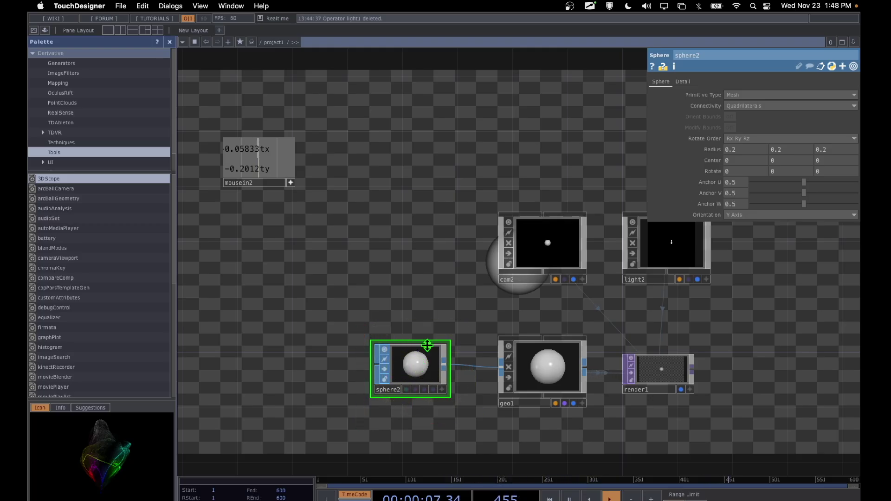
mouse_move(415, 321)
left_mouse_down()
mouse_move(346, 341)
mouse_move(351, 399)
mouse_move(452, 407)
mouse_move(424, 331)
left_mouse_up()
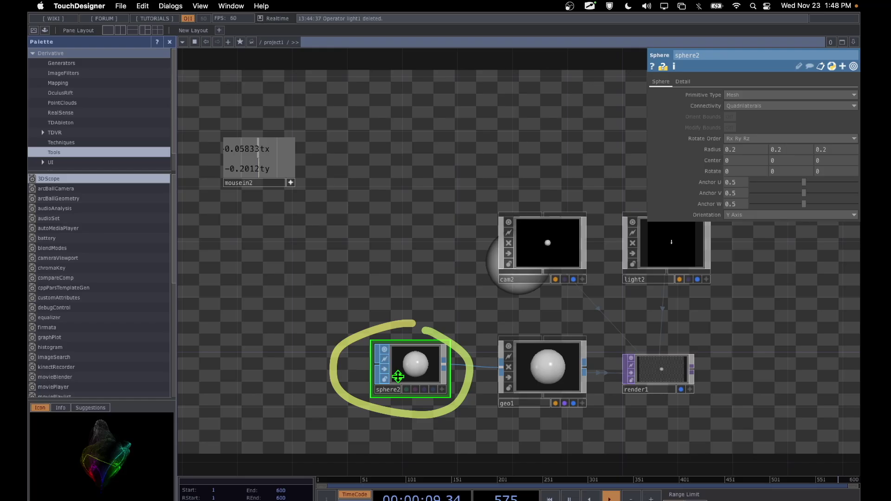
mouse_move(398, 376)
left_mouse_down()
mouse_move(655, 175)
mouse_move(717, 138)
left_mouse_up()
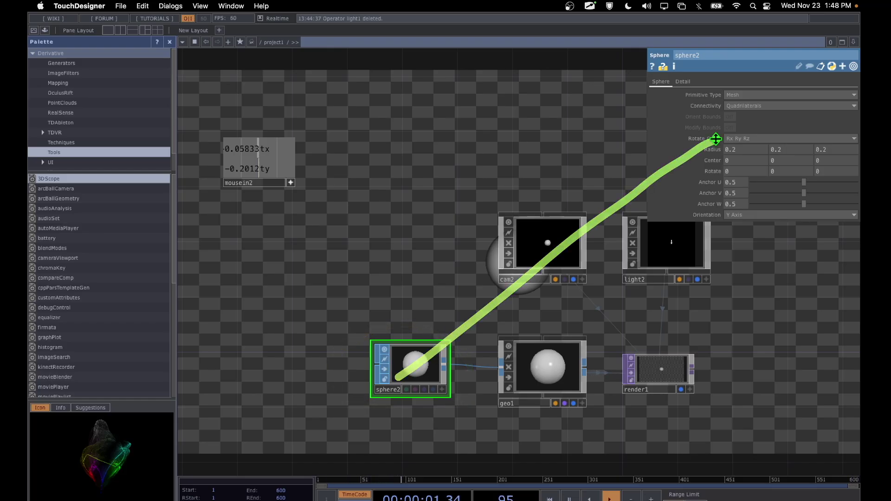
left_click_drag(246, 112, 325, 167)
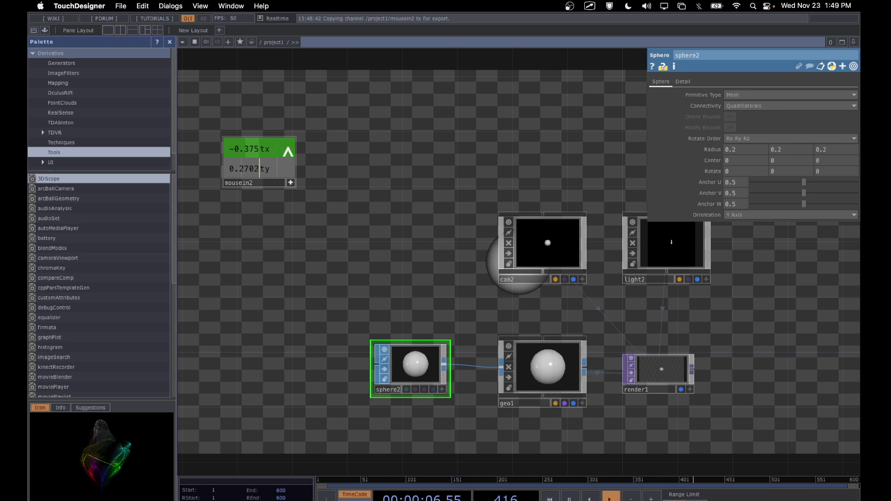
left_click_drag(288, 151, 738, 160)
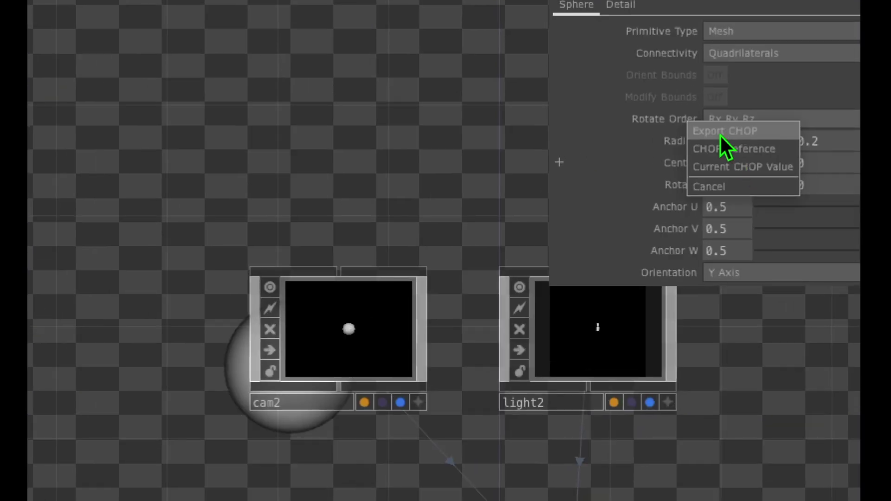
left_click(720, 135)
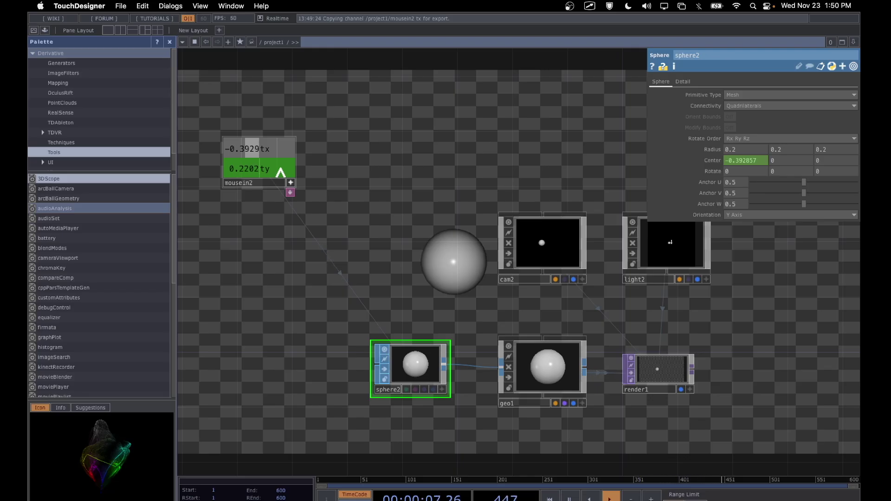
Step: Export the Mouse In CHOP's ty channel to the Y value of the Sphere SOP's Center
left_click(779, 161)
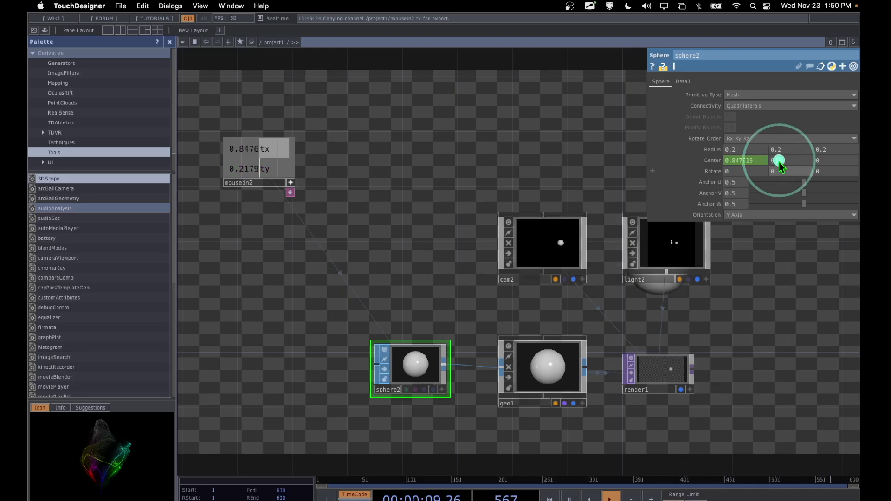
left_click(711, 161)
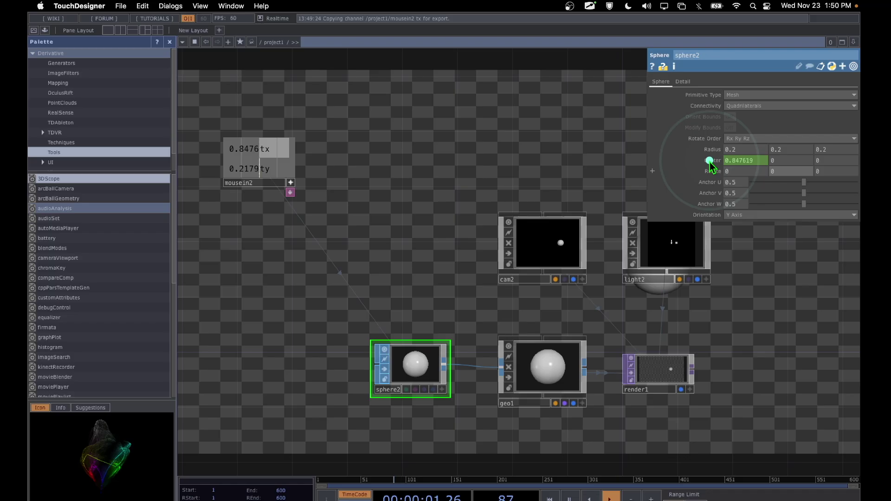
left_click_drag(288, 168, 341, 182)
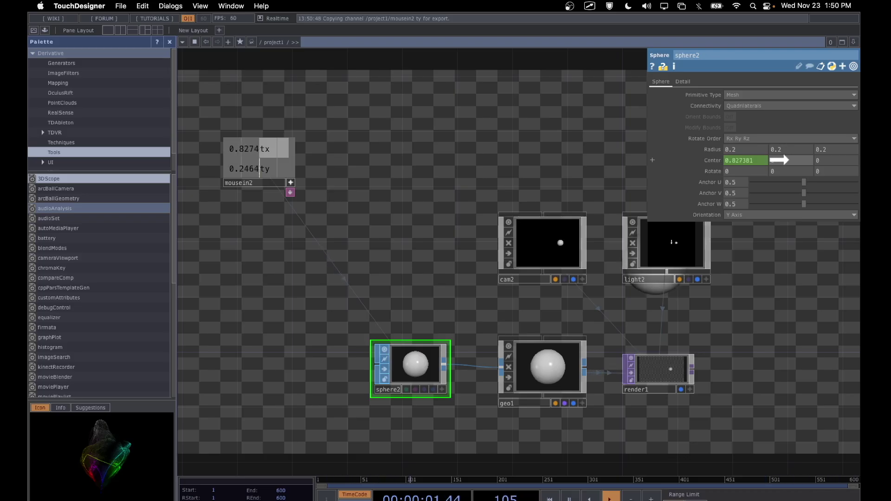
left_click_drag(789, 160, 792, 163)
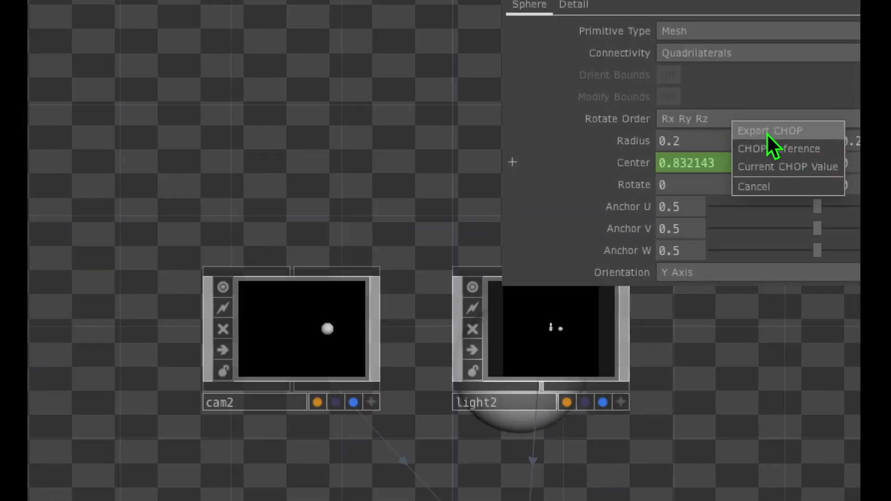
left_click(754, 132)
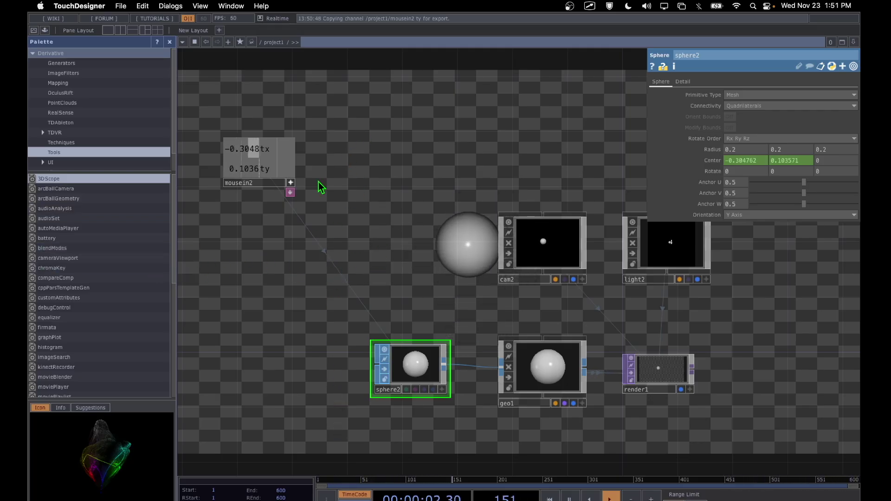
Step: Deactivate the Mouse In CHOP's viewer and select the node to show its parameters
scroll(351, 202, "up", 3)
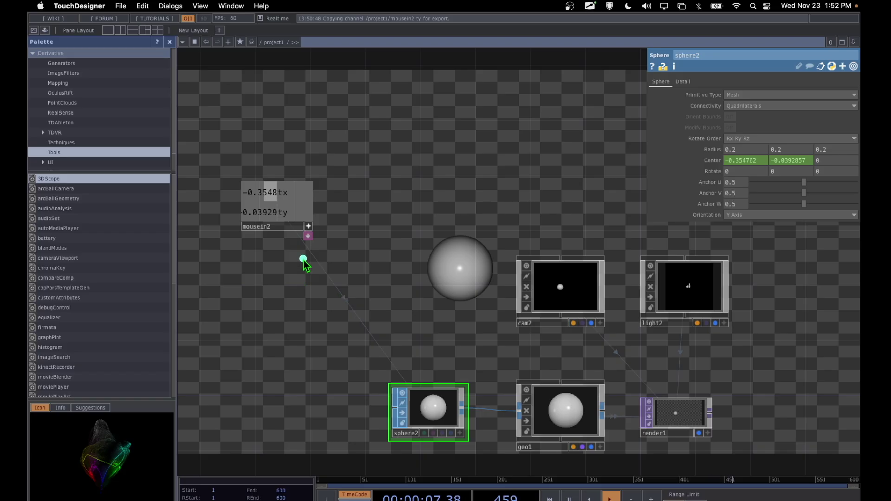
mouse_move(315, 207)
left_mouse_down()
mouse_move(291, 244)
mouse_move(328, 229)
left_mouse_up()
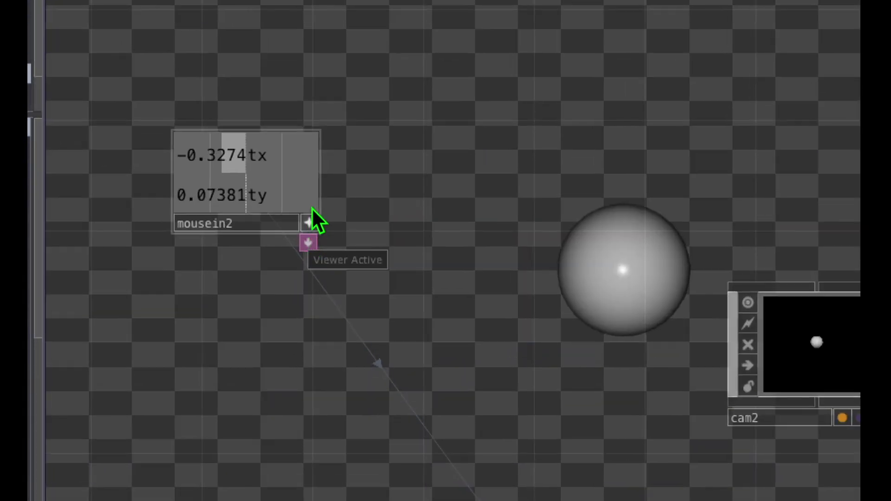
left_click(311, 220)
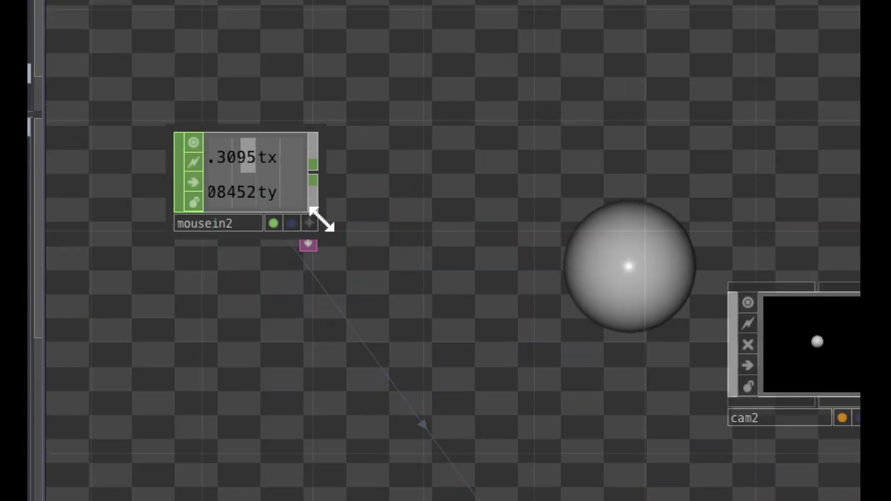
left_click(323, 221)
left_click_drag(323, 221, 284, 185)
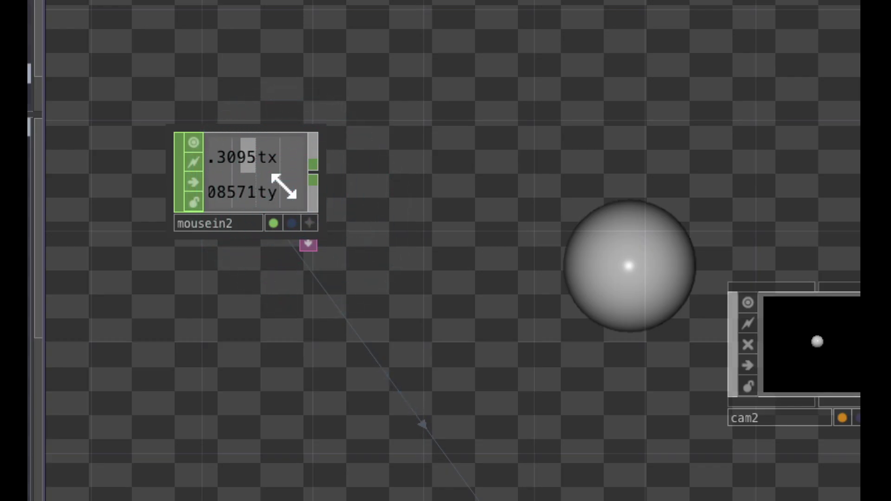
left_click(285, 189)
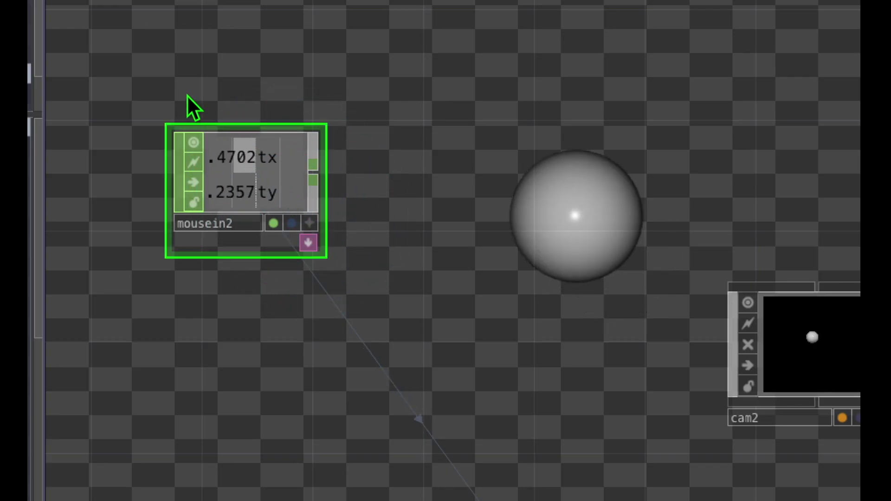
left_click(150, 98)
mouse_move(150, 99)
left_mouse_down()
mouse_move(149, 328)
mouse_move(377, 149)
mouse_move(149, 100)
left_mouse_up()
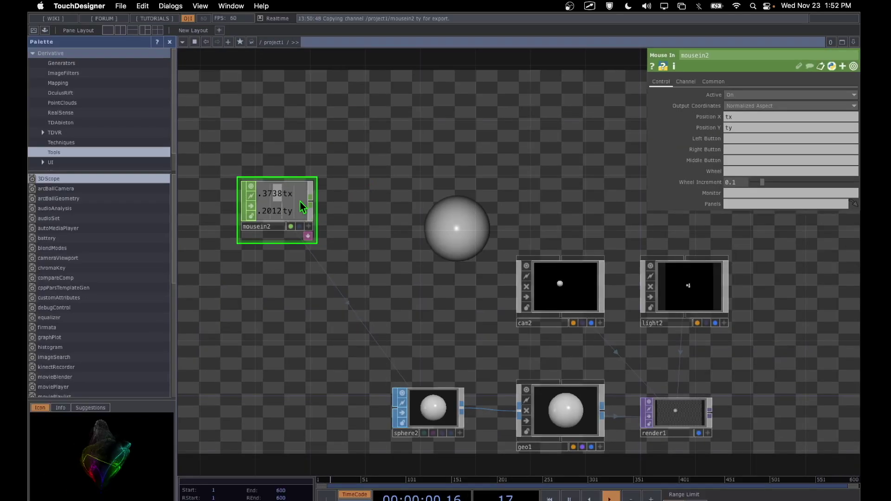
Step: Add a left mouse button channel named L to the Mouse In CHOP
left_click(294, 178)
left_click_drag(299, 211, 681, 132)
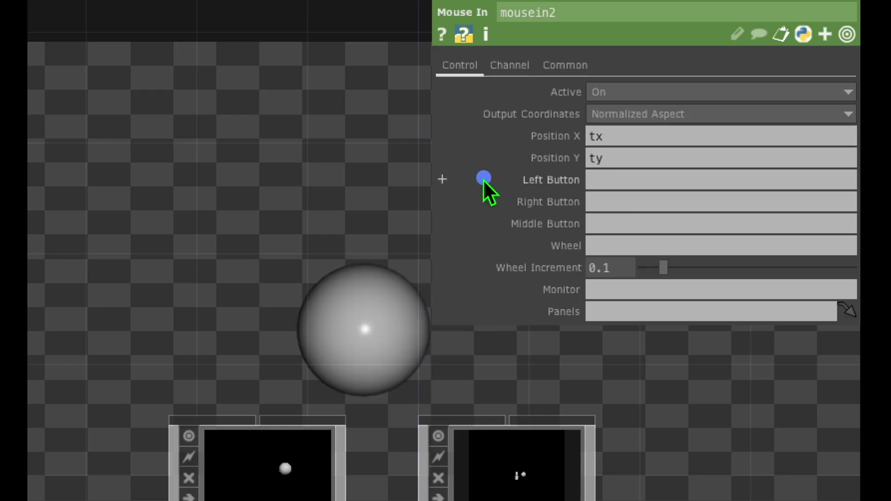
left_click(600, 178)
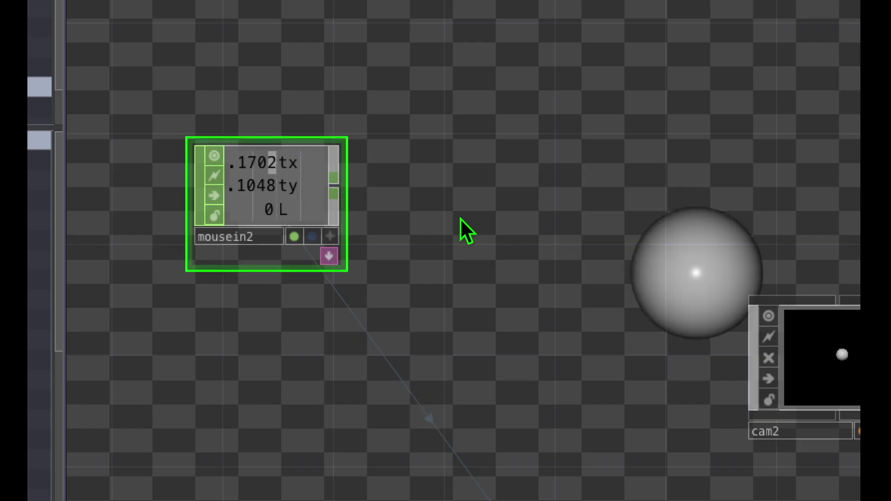
Step: Test how the Mouse In CHOP's L channel responds to the left mouse button over empty network space
left_click(377, 218)
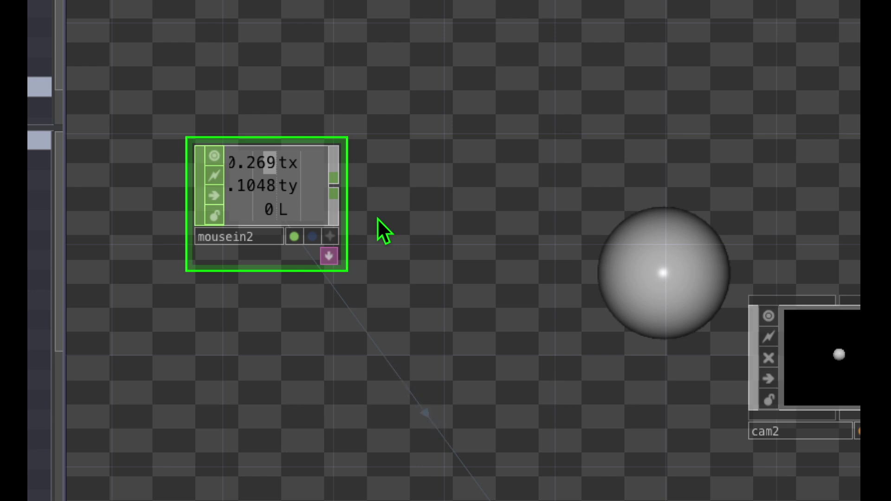
left_click(378, 218)
left_click(377, 218)
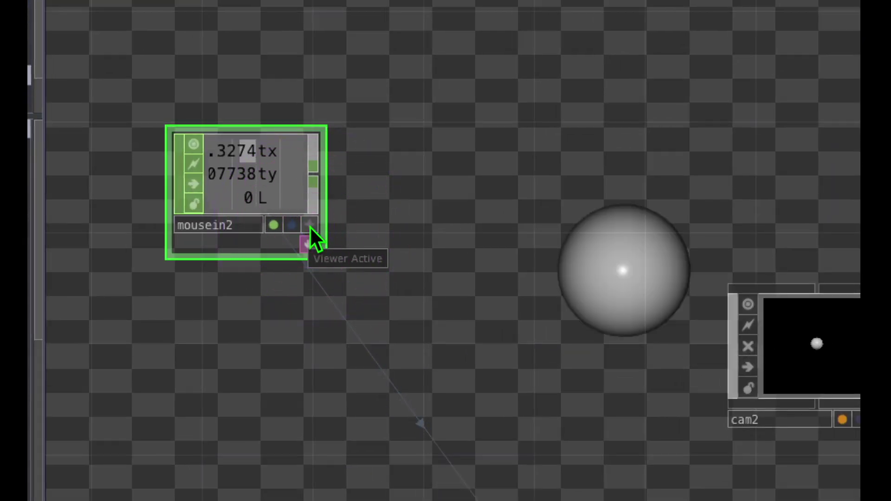
Step: Reactivate the Mouse In CHOP's viewer, select the Sphere SOP and export the L channel to all three of its Radius values
left_click(310, 227)
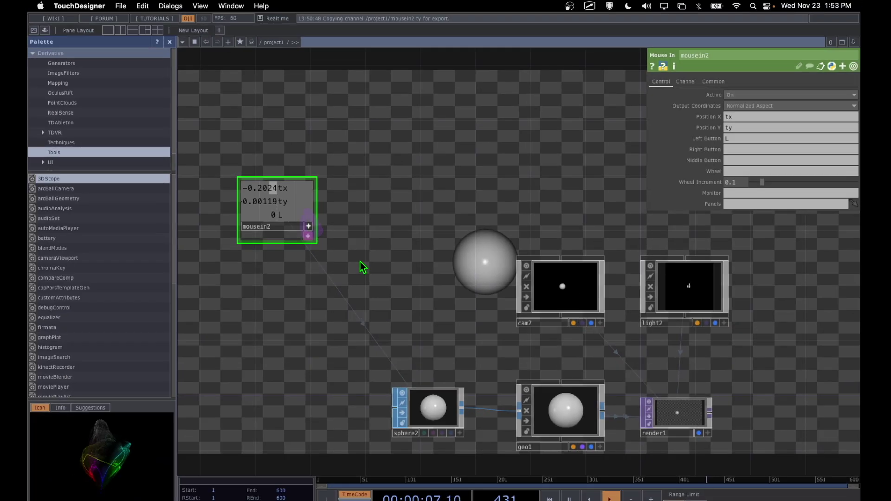
left_click(424, 394)
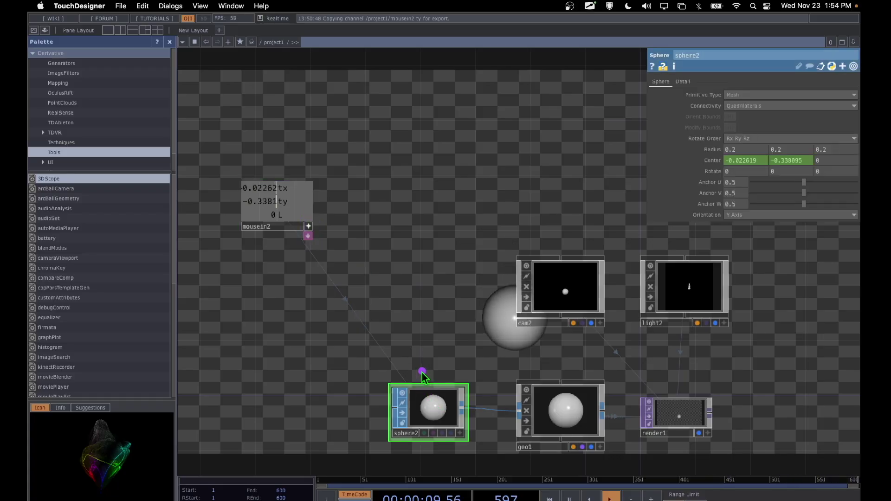
mouse_move(422, 373)
left_mouse_down()
mouse_move(354, 384)
mouse_move(370, 458)
mouse_move(473, 458)
mouse_move(495, 384)
mouse_move(433, 354)
mouse_move(422, 377)
left_mouse_up()
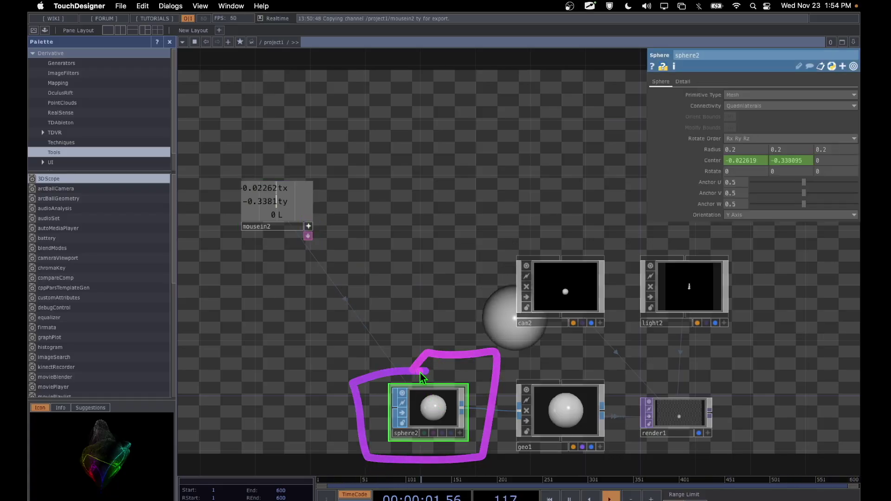
mouse_move(423, 410)
left_mouse_down()
mouse_move(581, 253)
mouse_move(703, 169)
left_mouse_up()
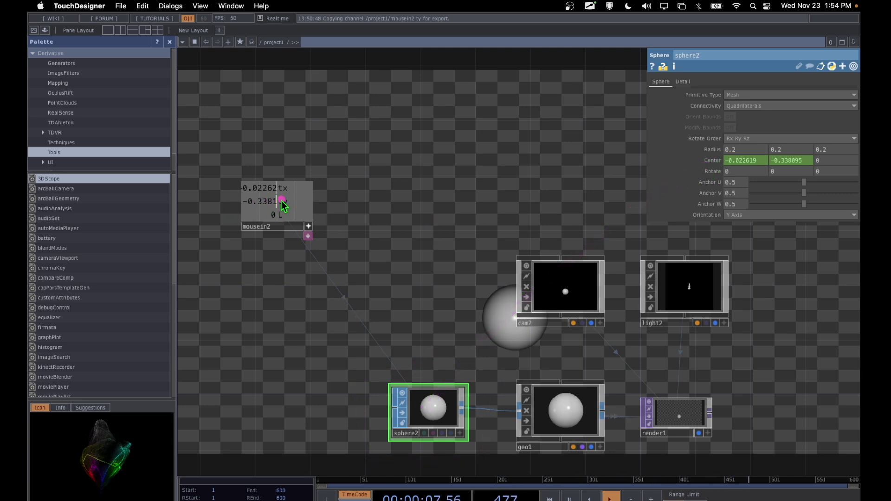
mouse_move(284, 205)
left_mouse_down()
mouse_move(251, 231)
mouse_move(295, 228)
mouse_move(296, 197)
mouse_move(276, 201)
mouse_move(311, 209)
mouse_move(496, 163)
mouse_move(689, 157)
left_mouse_up()
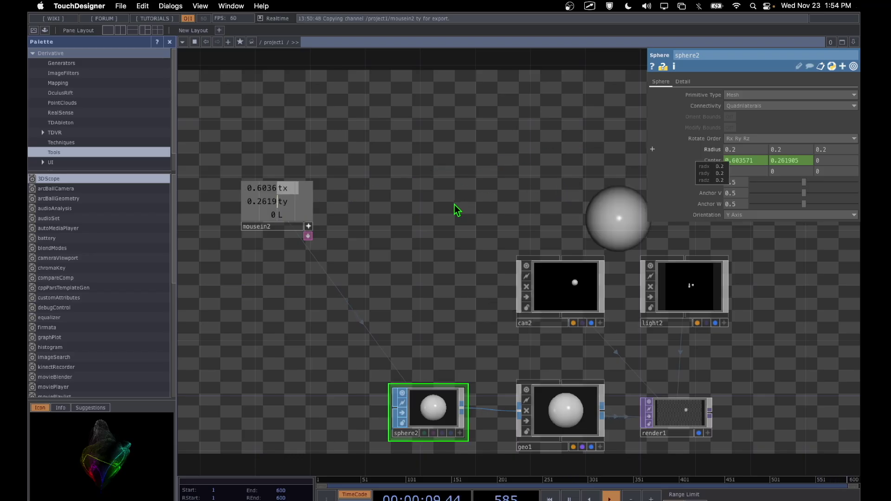
left_click_drag(453, 207, 409, 208)
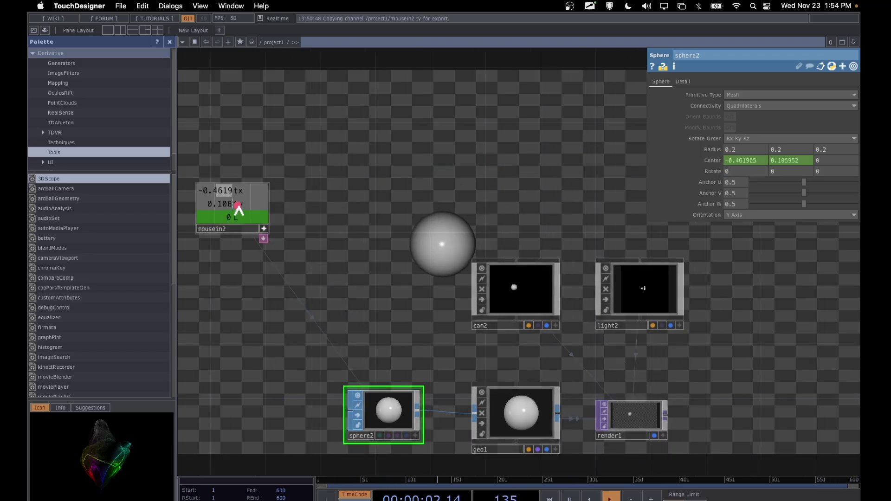
mouse_move(243, 204)
left_mouse_down()
mouse_move(203, 215)
mouse_move(198, 235)
mouse_move(246, 226)
left_mouse_up()
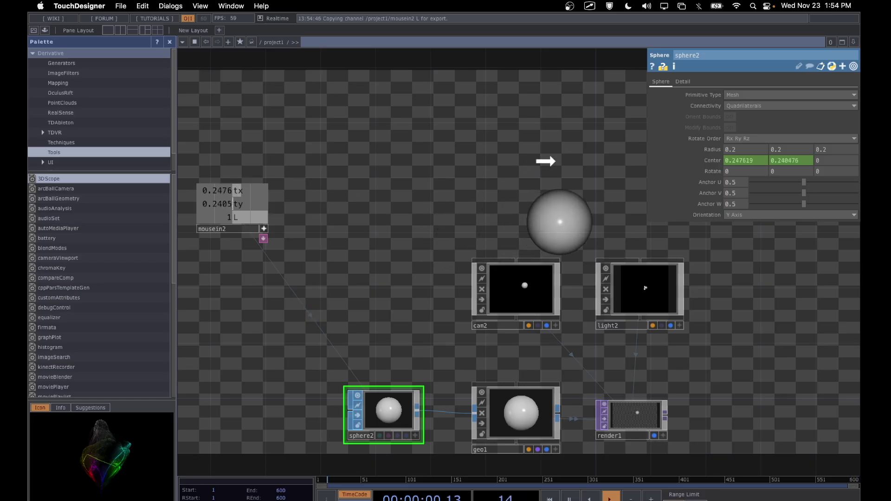
left_click(741, 146)
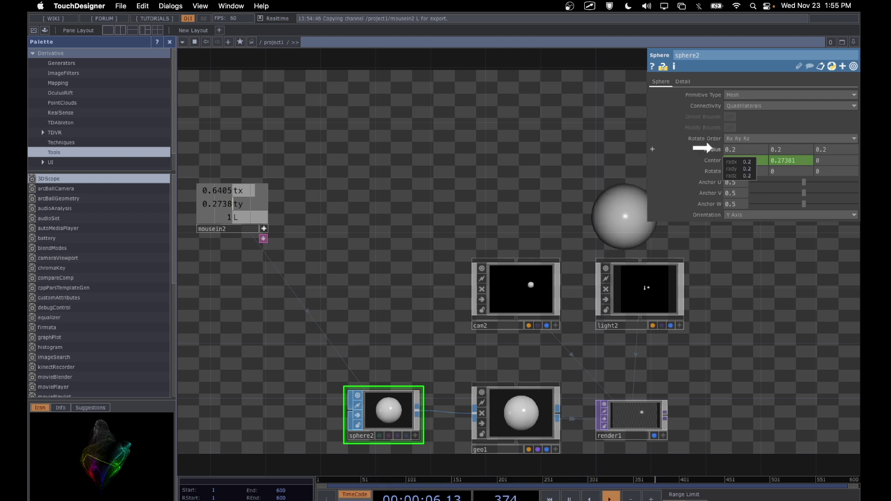
left_click_drag(715, 149, 718, 151)
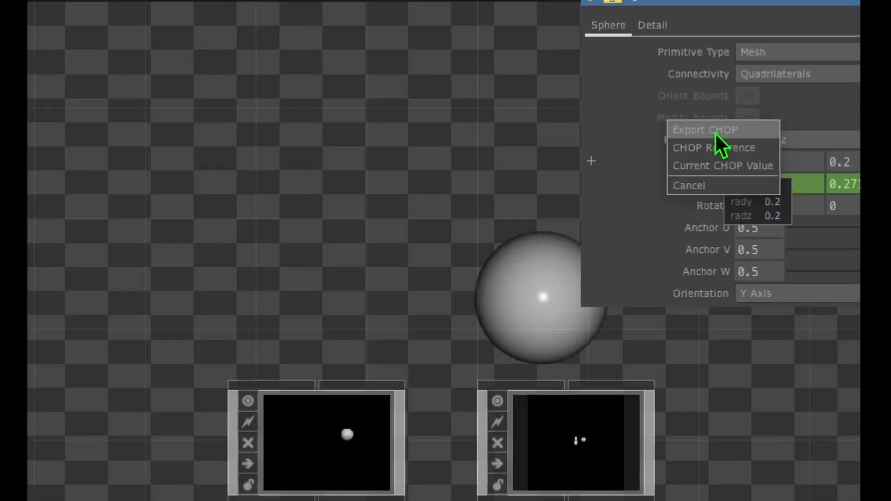
left_click(715, 131)
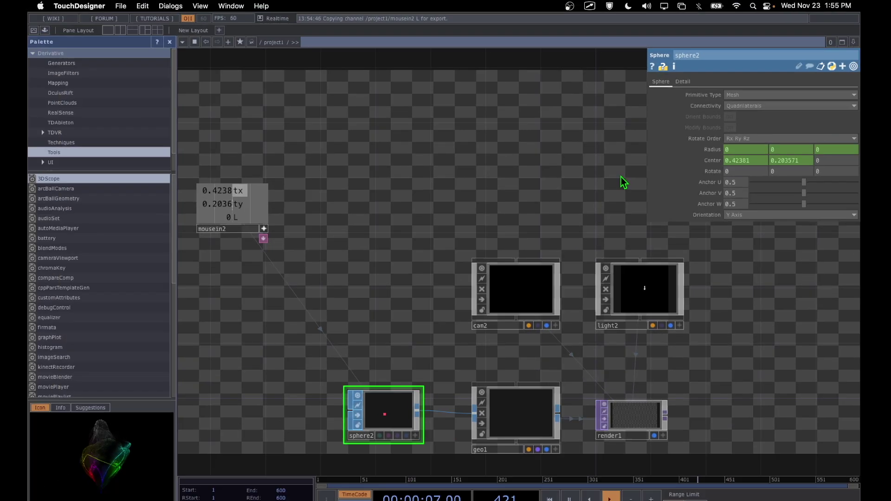
Step: Test the left mouse button's control of the sphere's radius repeatedly over empty network space
left_click(398, 199)
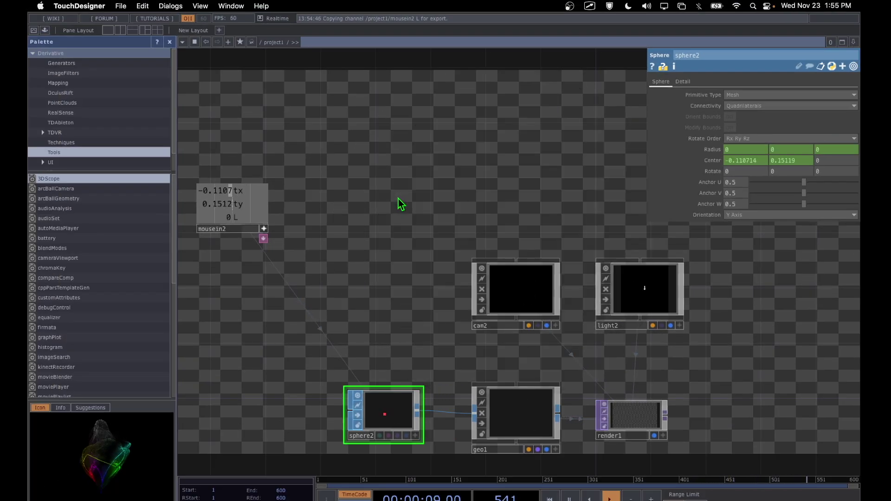
left_click(398, 198)
left_click(399, 198)
left_click(399, 199)
left_click(398, 199)
left_click(398, 199)
left_click(397, 198)
left_click(359, 223)
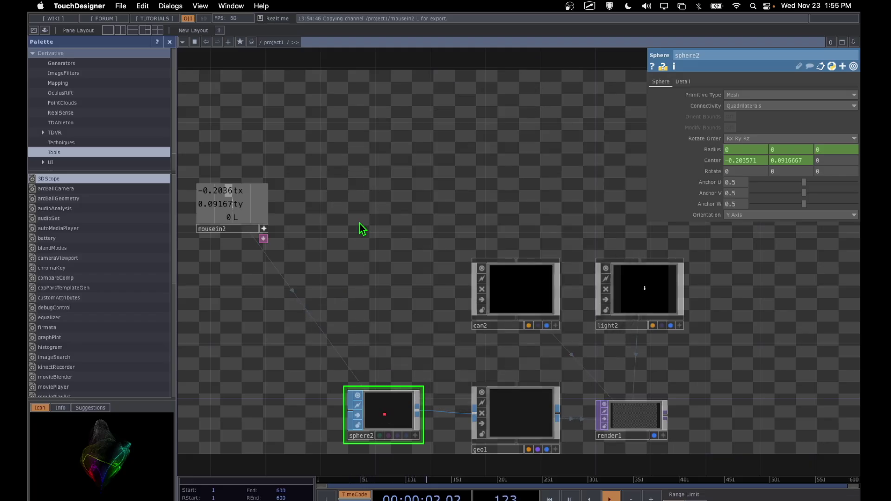
left_click(360, 224)
scroll(408, 244, "down", 2)
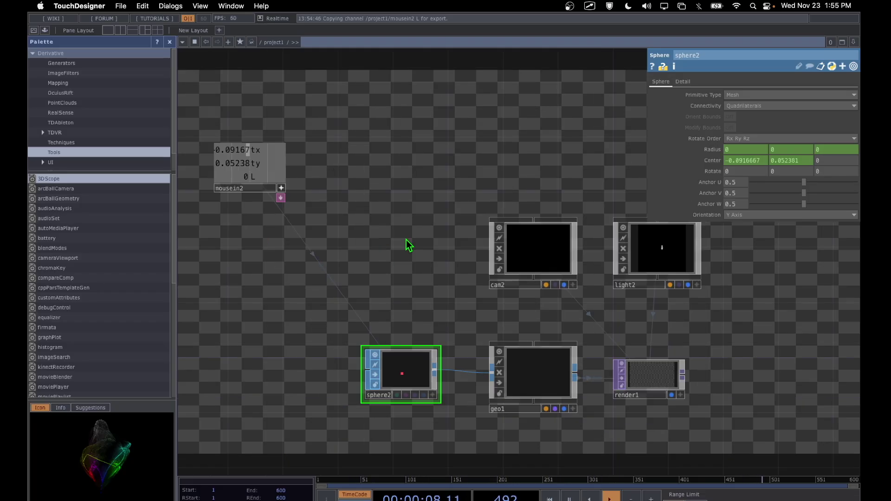
left_click(407, 239)
mouse_move(486, 118)
left_mouse_down()
mouse_move(417, 122)
mouse_move(349, 158)
mouse_move(338, 197)
mouse_move(384, 207)
mouse_move(524, 187)
mouse_move(525, 155)
mouse_move(476, 117)
left_mouse_up()
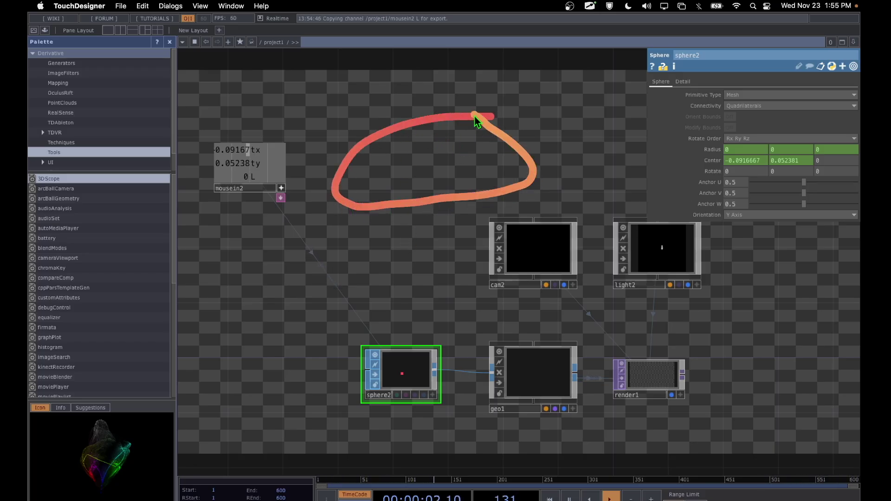
Step: Deactivate the Mouse In CHOP's viewer so its output connector can be used
mouse_move(289, 173)
left_mouse_down()
mouse_move(276, 176)
mouse_move(289, 200)
mouse_move(284, 191)
left_mouse_up()
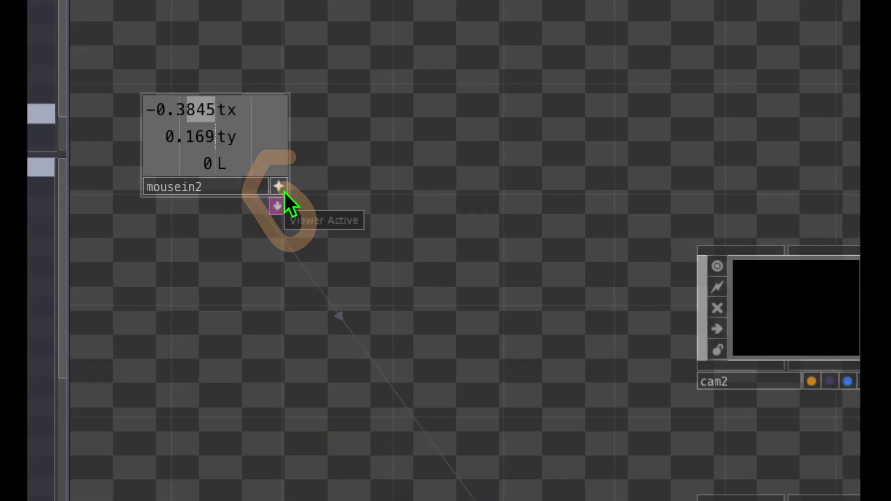
left_click(279, 185)
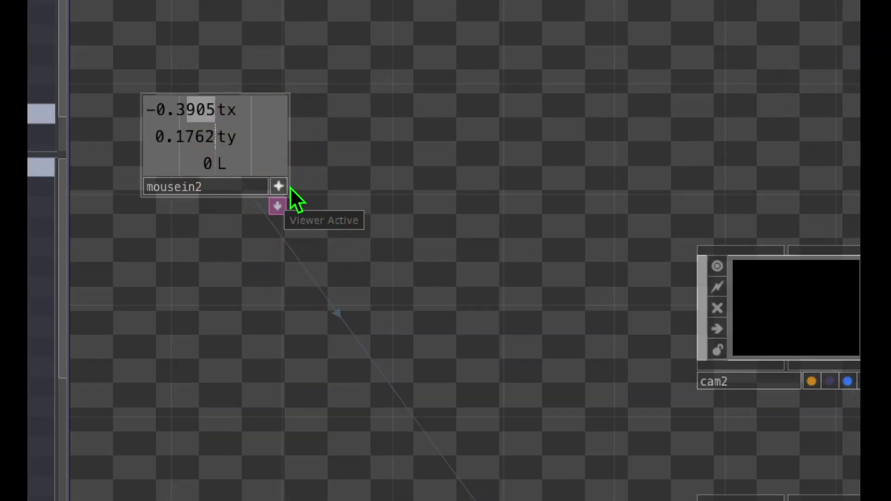
left_click(280, 188)
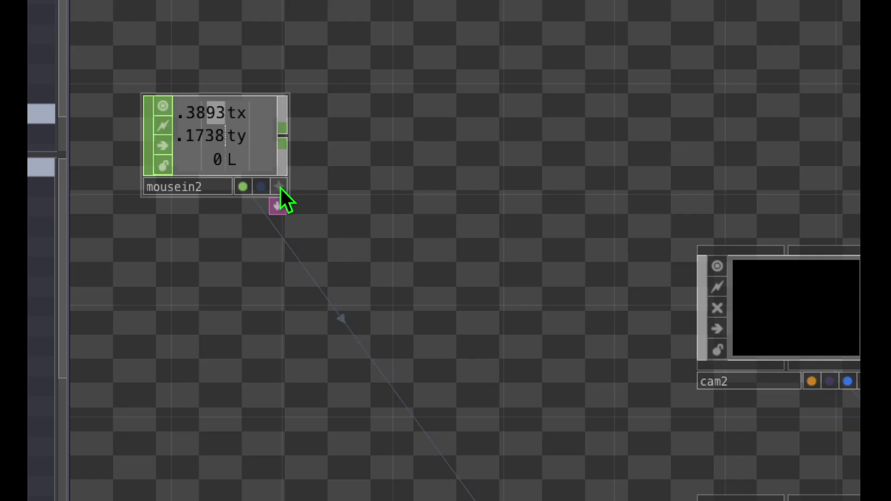
left_click(315, 182)
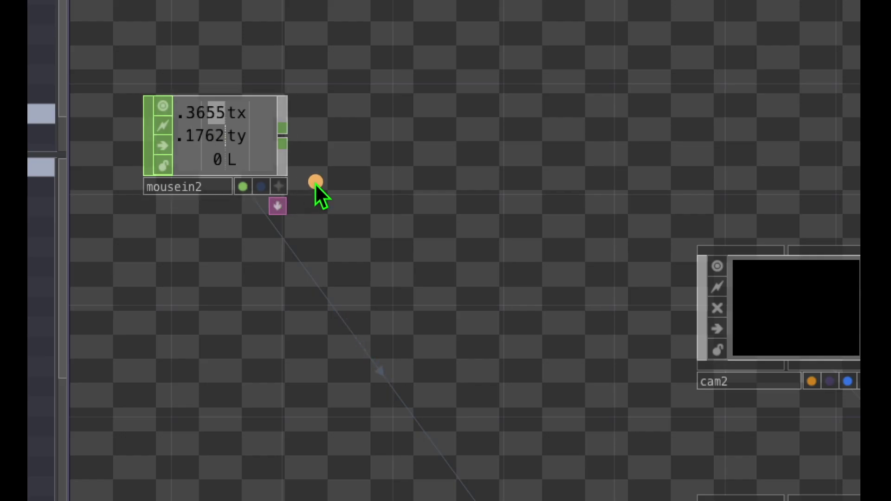
Step: Add a Lag CHOP from the Mouse In CHOP's output and place it beside that node in empty network space
mouse_move(296, 112)
left_mouse_down()
mouse_move(270, 135)
mouse_move(271, 156)
mouse_move(301, 131)
left_mouse_up()
left_click(288, 133)
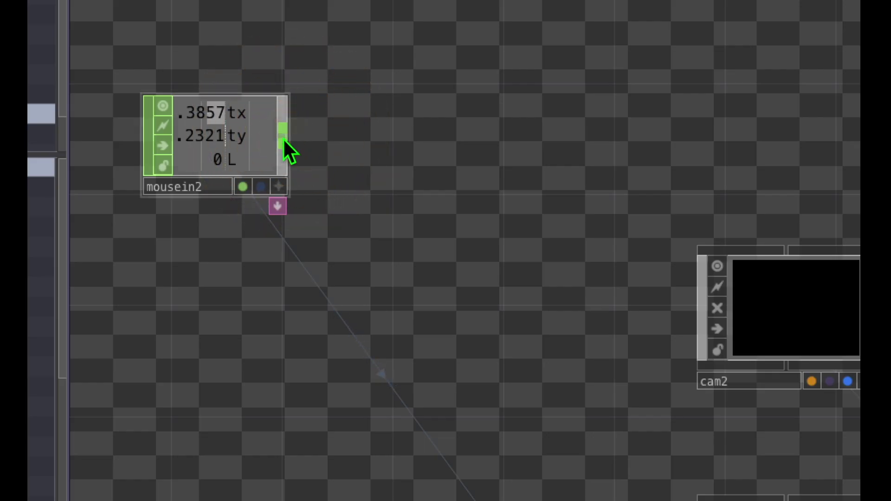
right_click(284, 139)
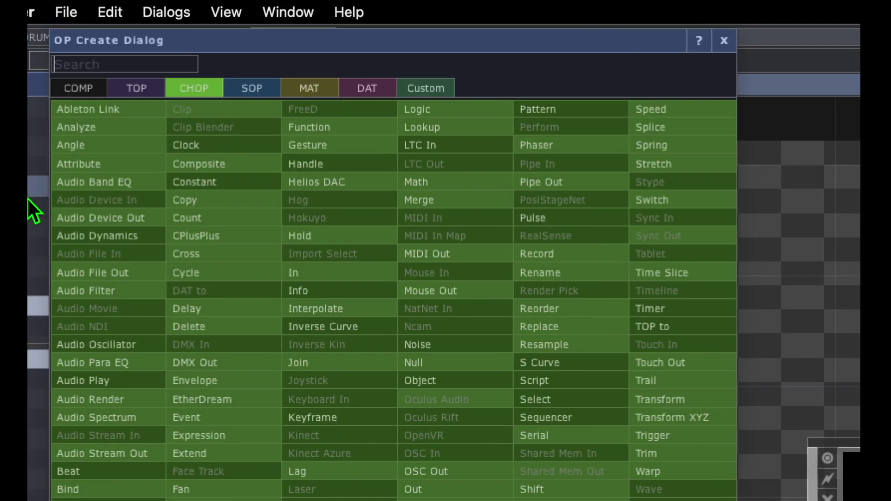
left_click(177, 58)
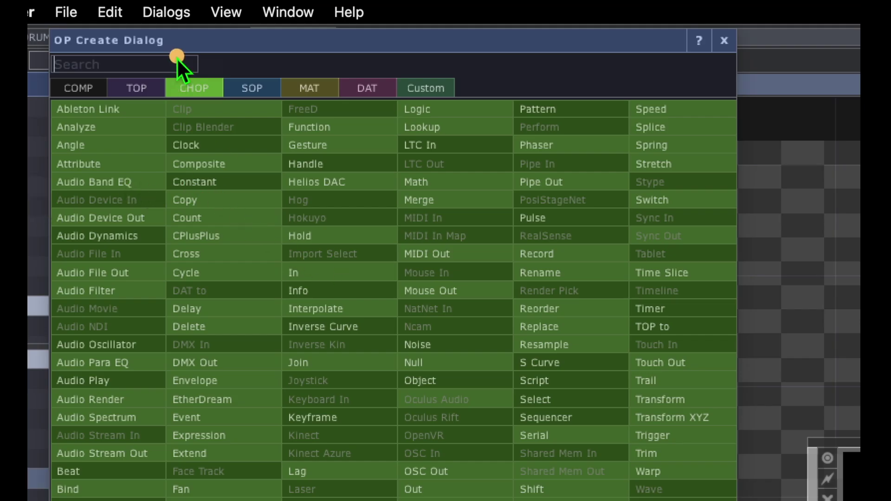
left_click_drag(162, 70, 170, 38)
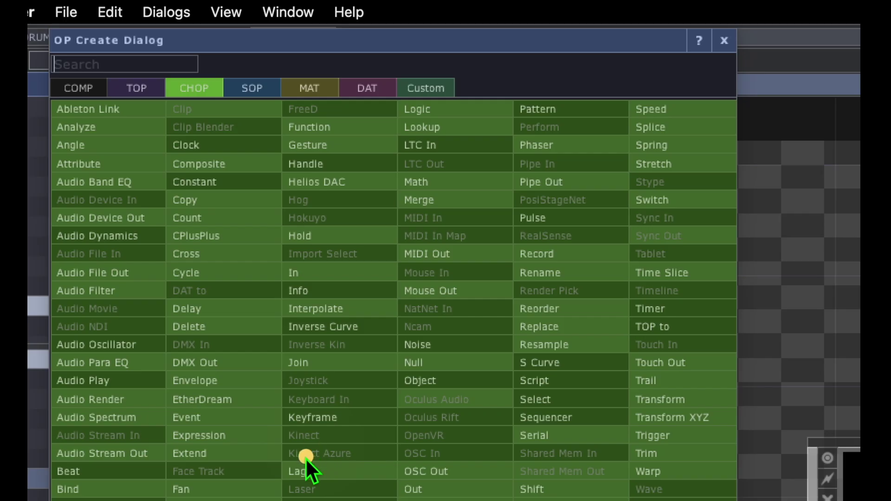
mouse_move(311, 447)
left_mouse_down()
mouse_move(258, 472)
mouse_move(307, 496)
mouse_move(325, 465)
left_mouse_up()
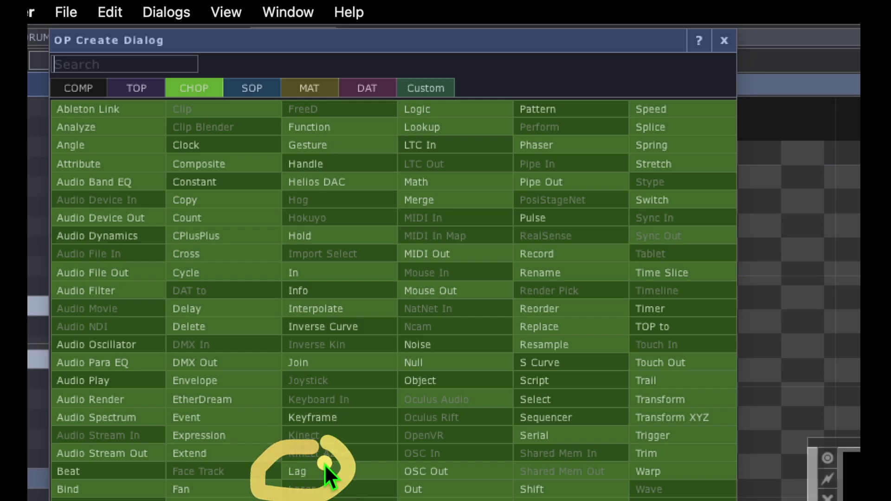
left_click(327, 388)
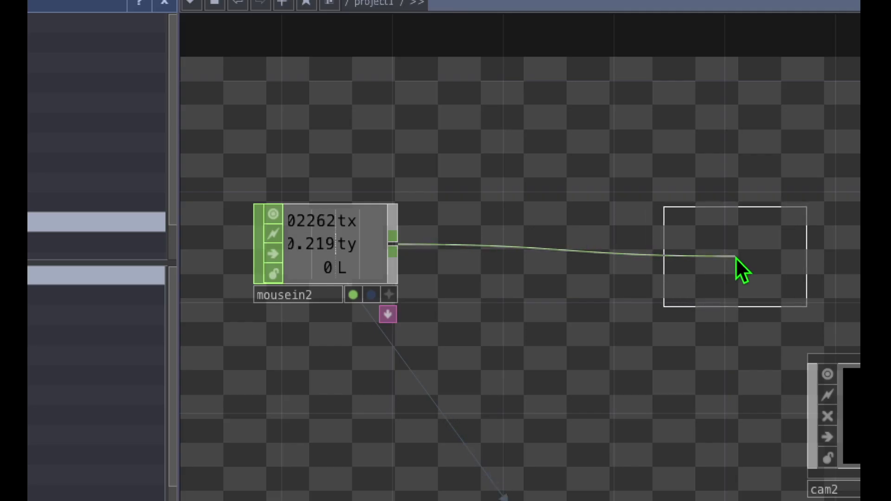
left_click(709, 254)
key("alt+l")
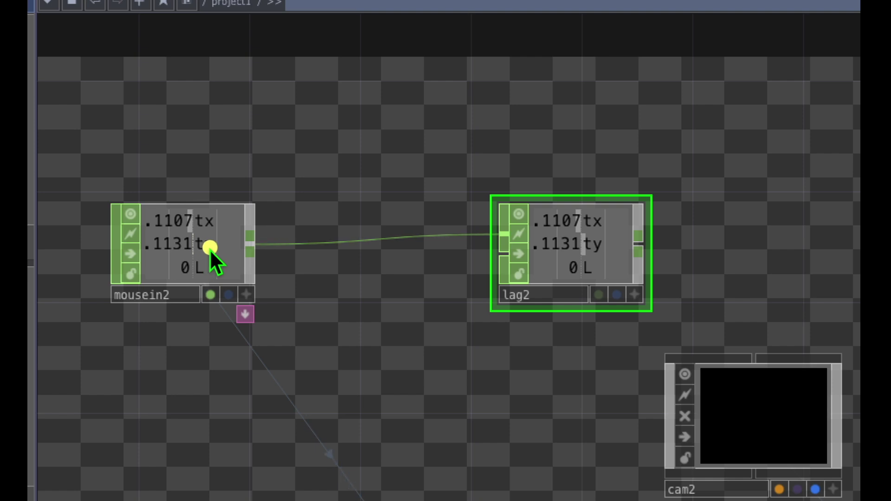
Step: Compare how the L channels of the Mouse In and Lag CHOPs respond to the left mouse button over empty network space
mouse_move(210, 249)
left_mouse_down()
mouse_move(165, 251)
mouse_move(136, 290)
mouse_move(225, 301)
mouse_move(222, 241)
left_mouse_up()
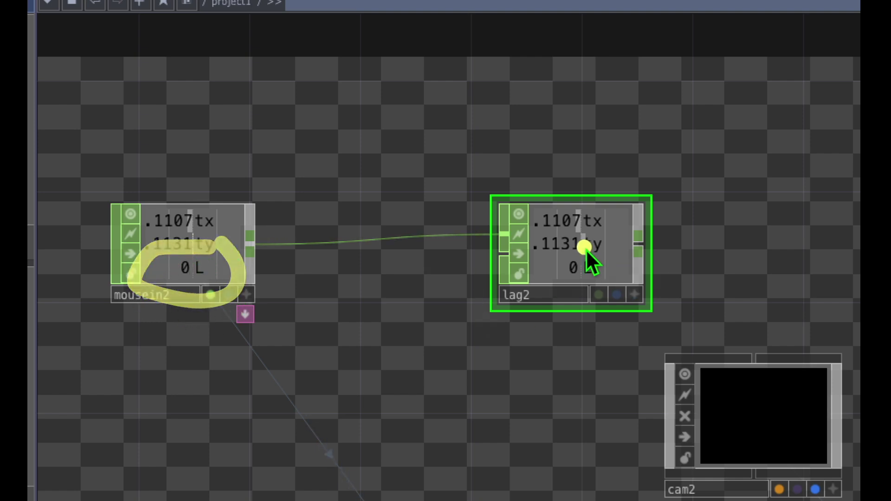
mouse_move(589, 246)
left_mouse_down()
mouse_move(568, 303)
mouse_move(591, 238)
mouse_move(613, 236)
left_mouse_up()
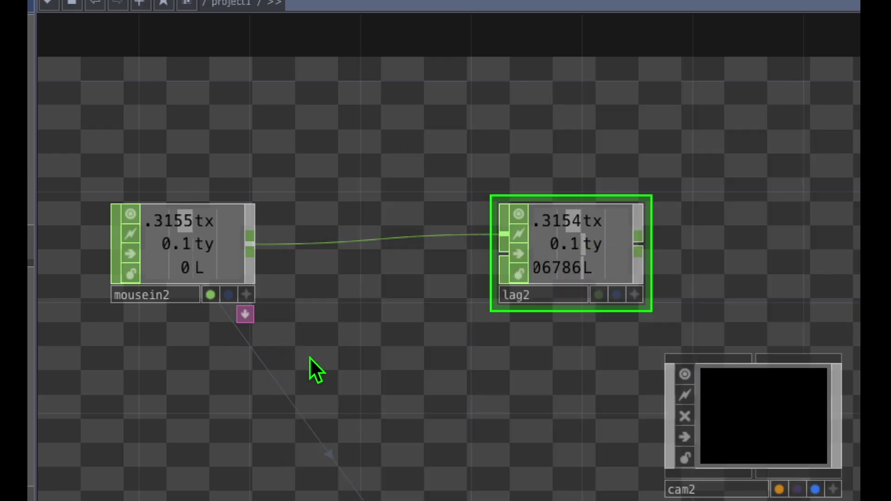
left_click_drag(201, 373, 200, 312)
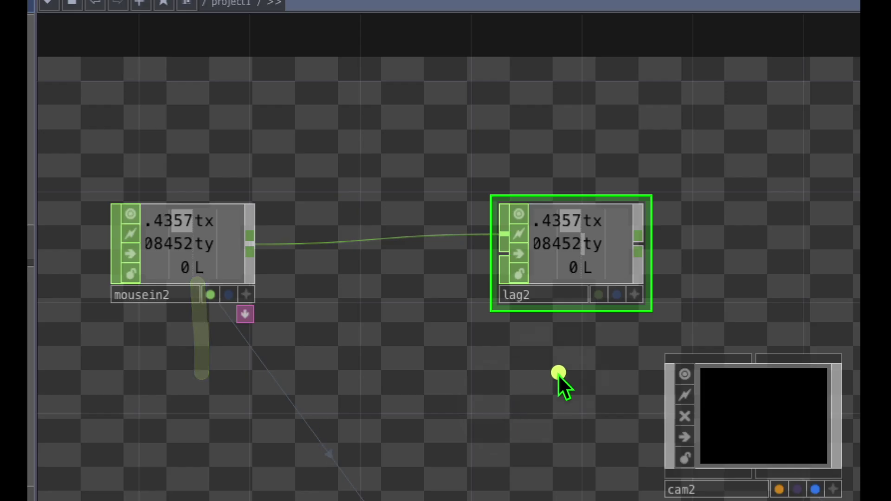
left_click_drag(578, 387, 579, 289)
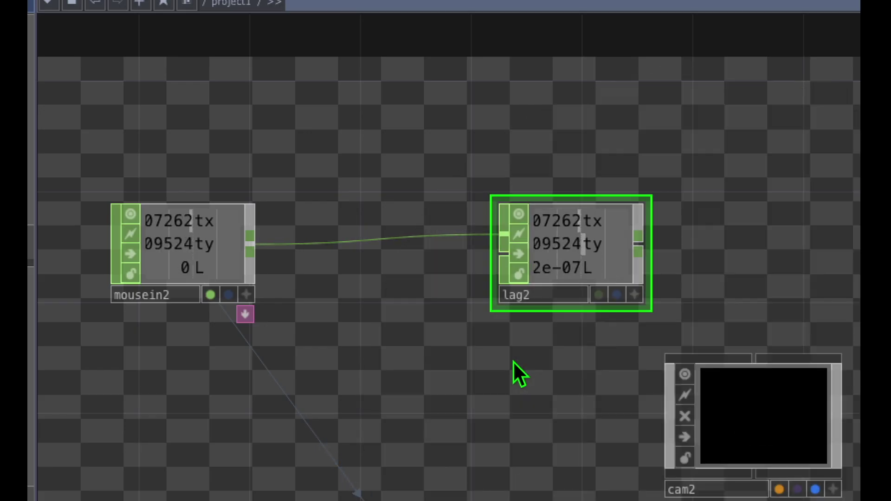
left_click(513, 361)
left_click(513, 361)
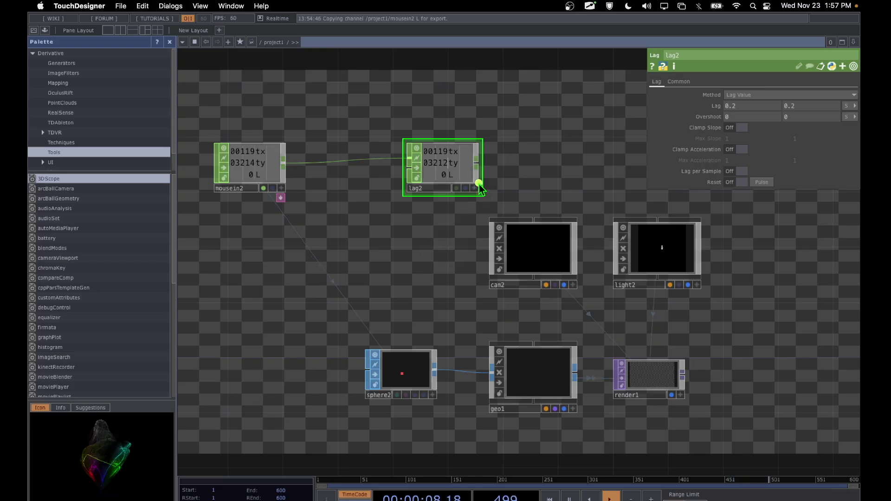
Step: Activate the Lag CHOP's viewer so its individual channels can be picked
mouse_move(479, 186)
left_mouse_down()
mouse_move(458, 205)
mouse_move(504, 182)
mouse_move(478, 180)
left_mouse_up()
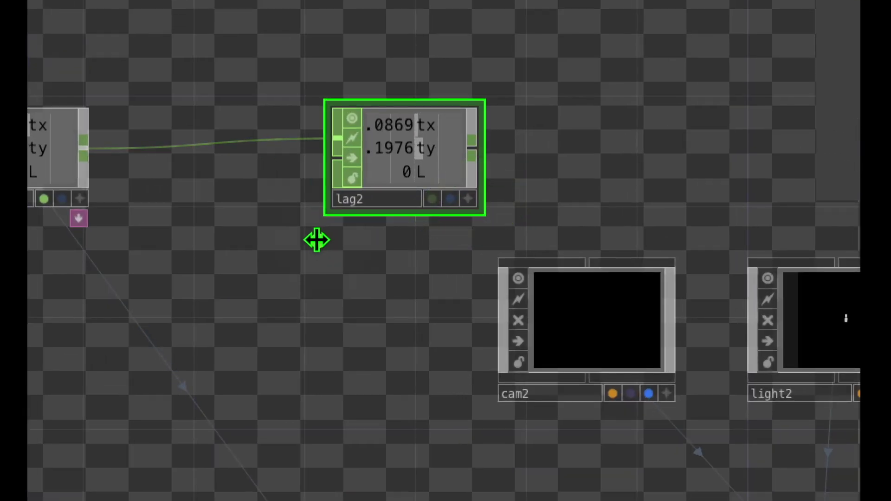
left_click(399, 208)
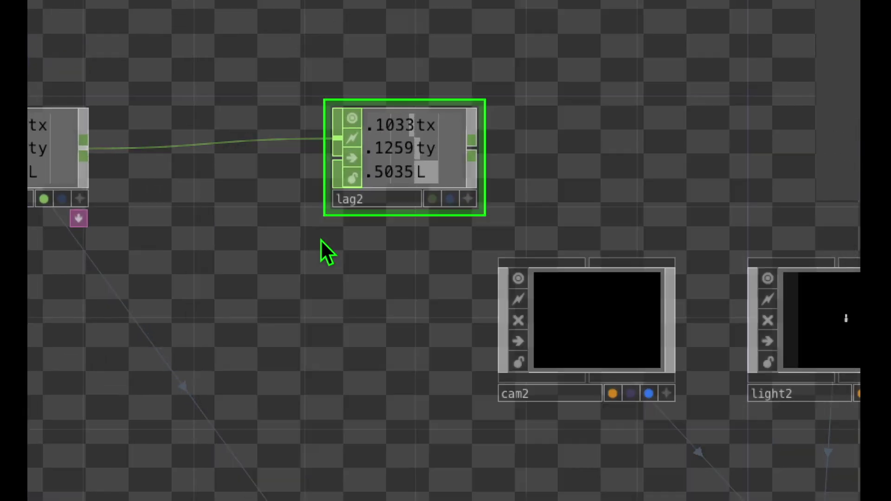
left_click(454, 199)
left_click(469, 197)
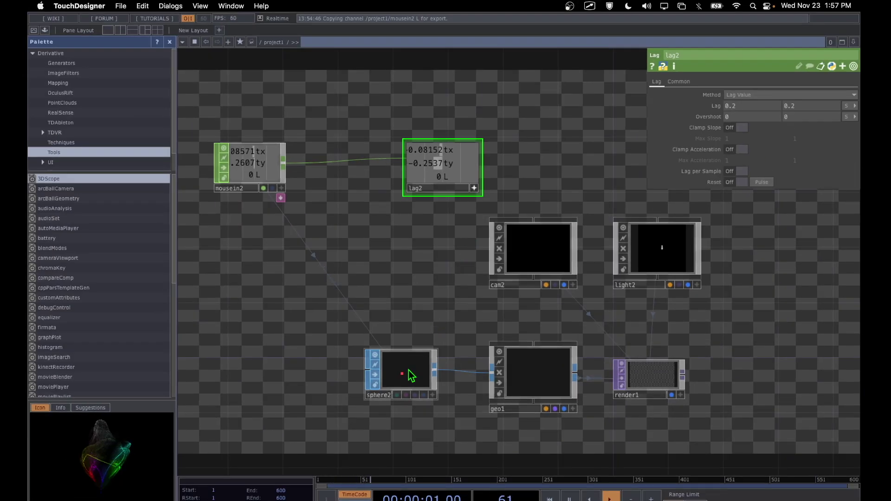
Step: Select the Sphere SOP and export the Lag CHOP's L channel to all three of its Radius values
left_click(412, 375)
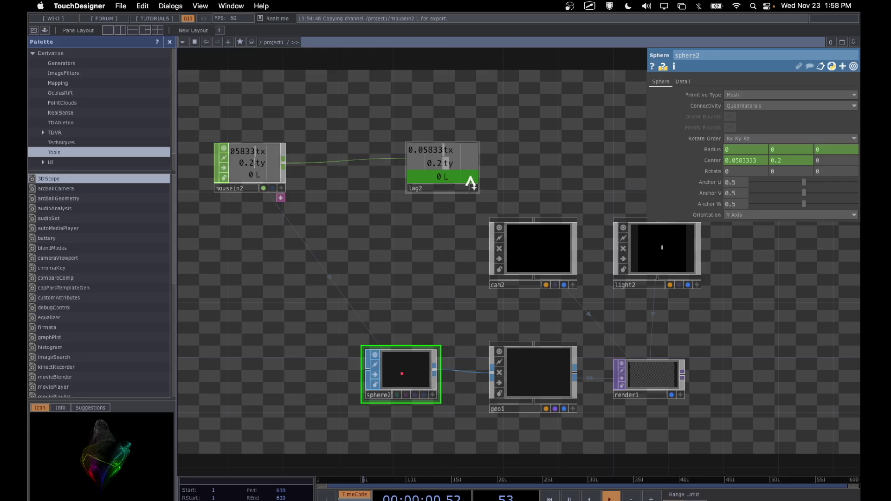
left_click_drag(470, 181, 682, 149)
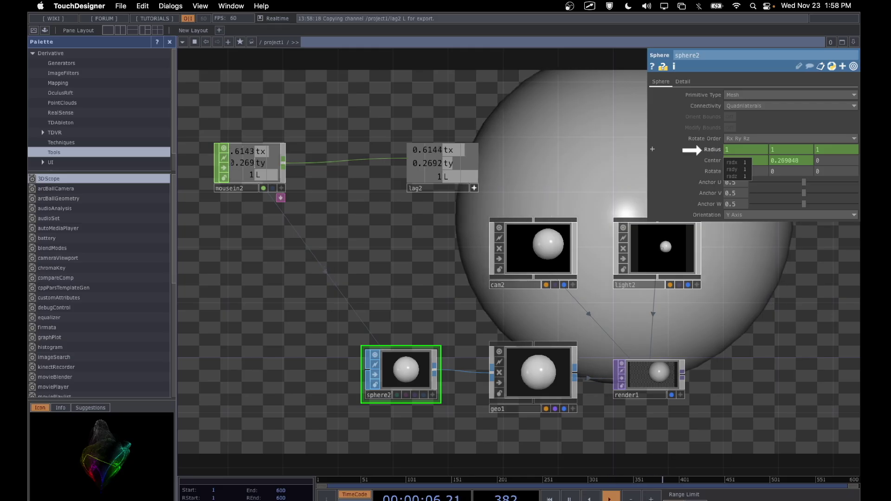
left_click_drag(714, 150, 717, 149)
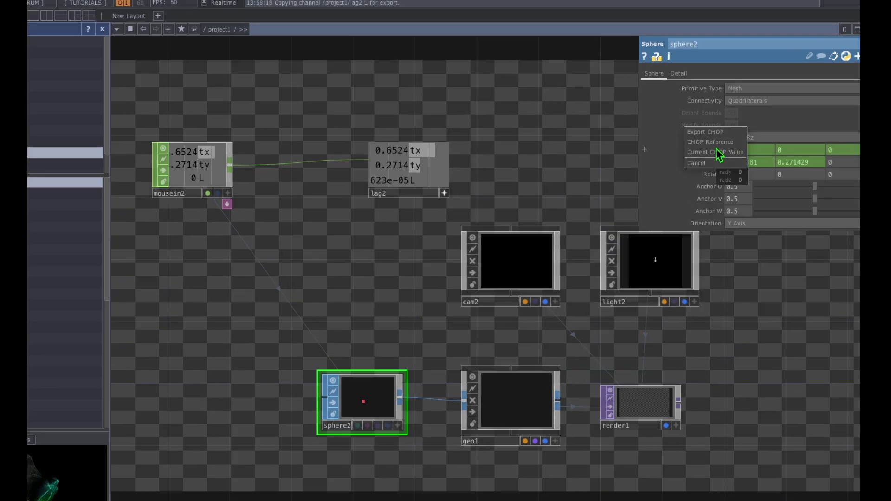
left_click(715, 135)
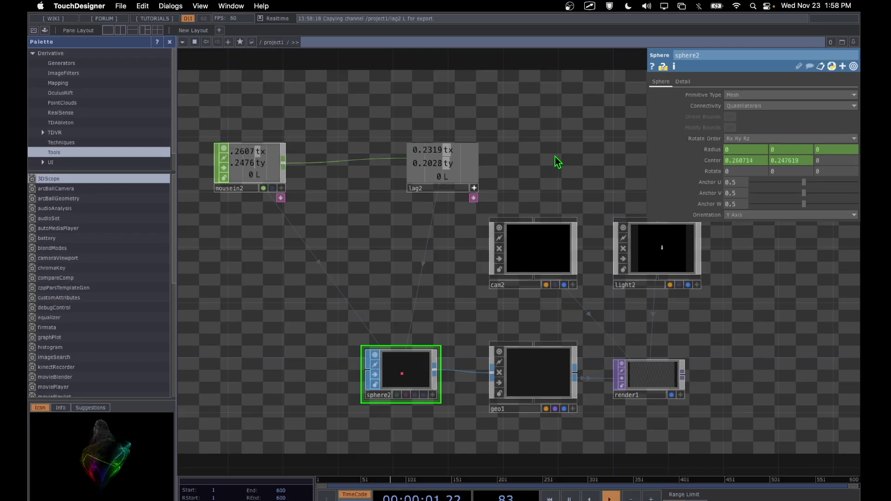
Step: Test the lagged left-button control of the sphere's radius repeatedly over empty network space
left_click(529, 183)
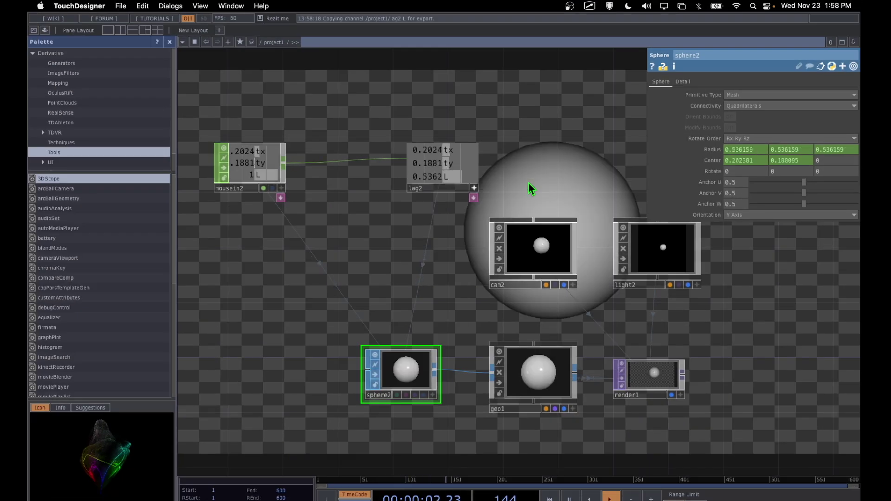
left_click(528, 182)
left_click(528, 183)
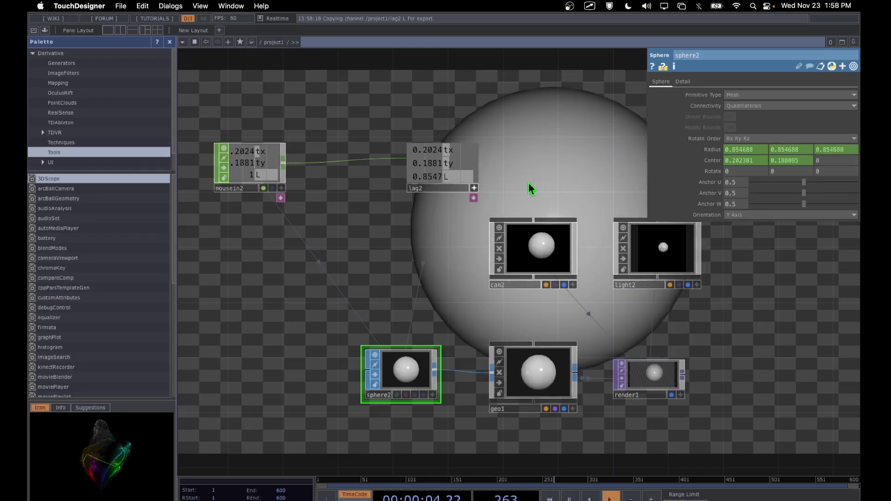
left_click(528, 183)
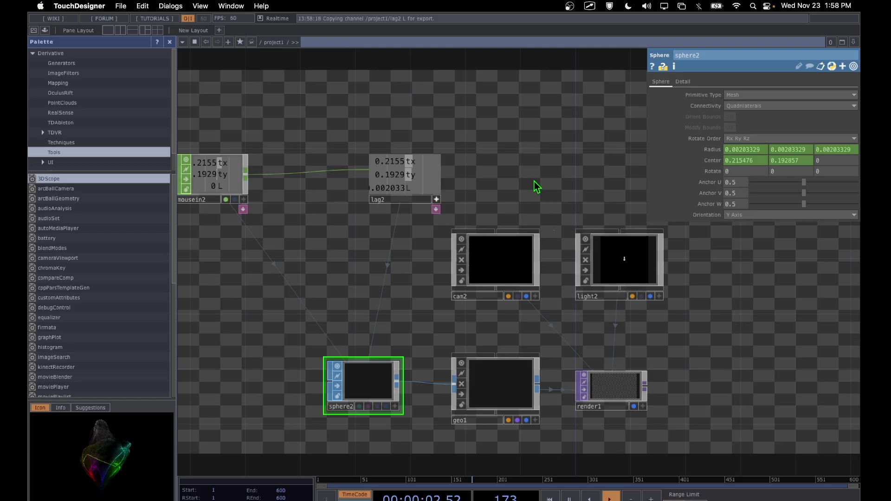
left_click(534, 182)
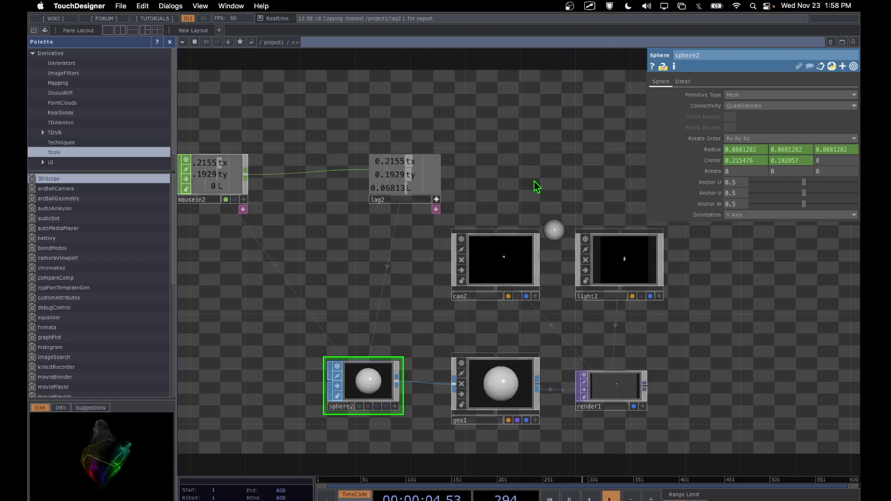
left_click(535, 182)
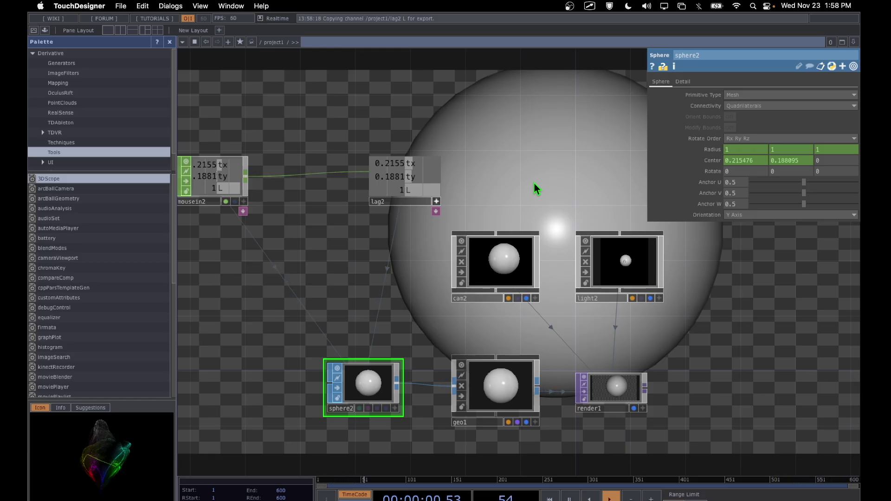
left_click(533, 182)
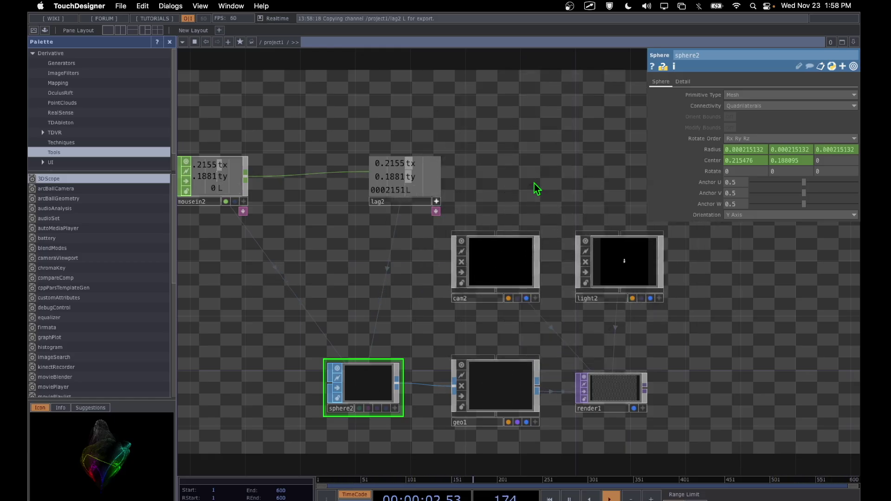
Step: Insert a Math CHOP on the wire between the Mouse In and Lag CHOPs
left_click_drag(349, 237, 352, 213)
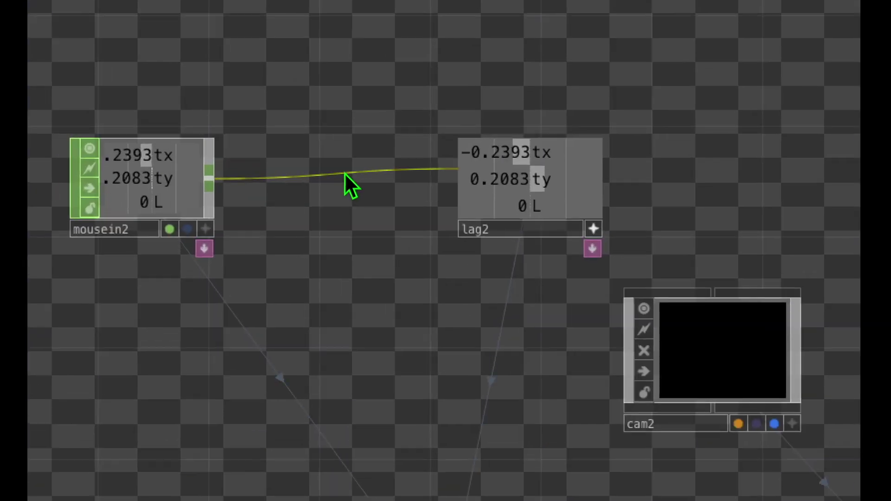
right_click(345, 175)
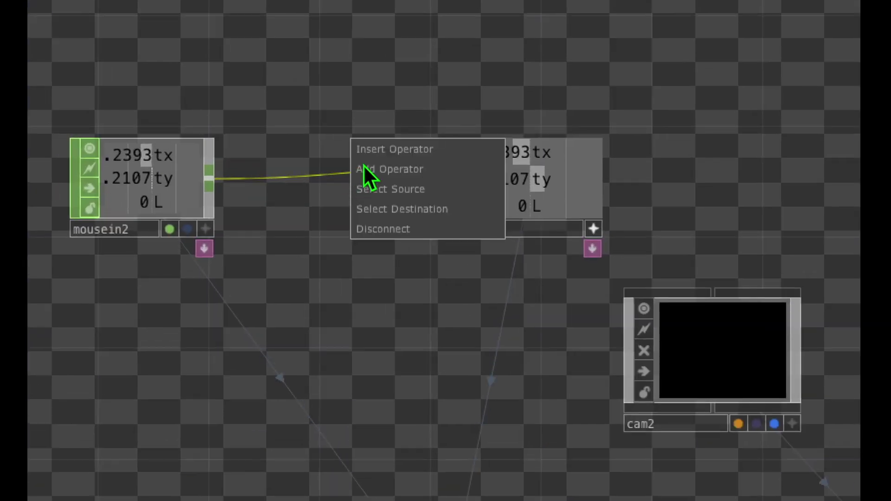
left_click(442, 148)
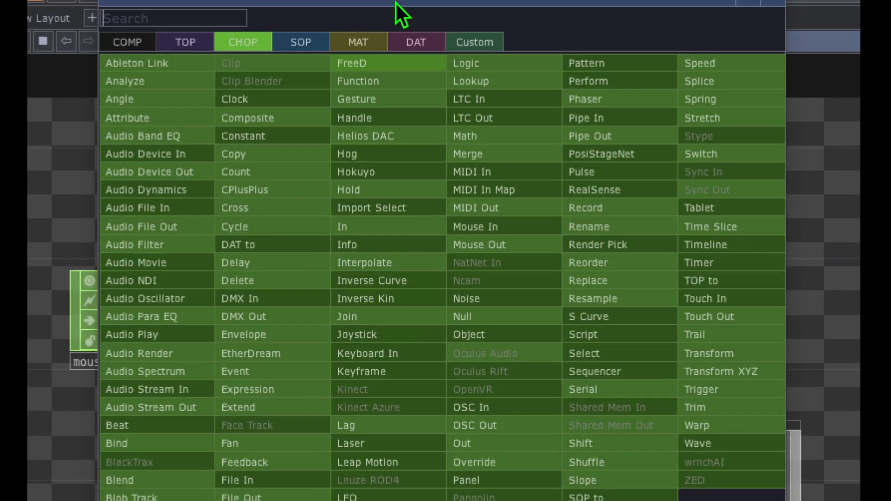
left_click(244, 20)
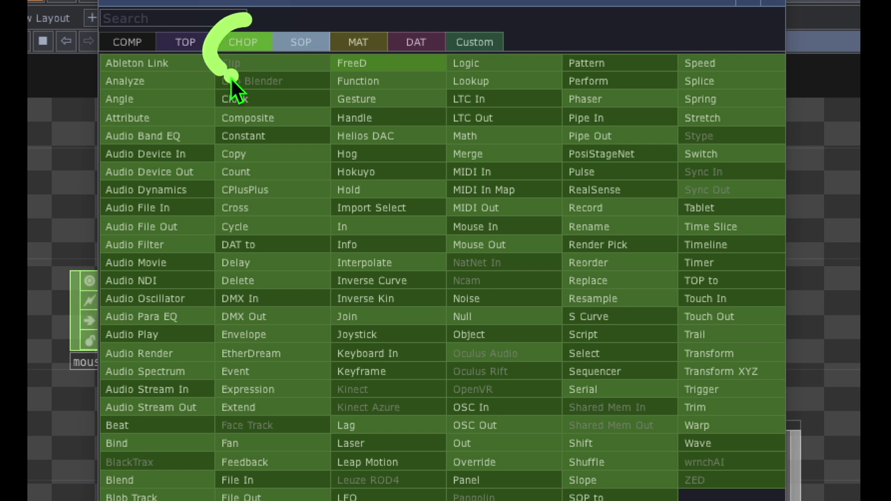
mouse_move(495, 121)
left_mouse_down()
mouse_move(426, 138)
mouse_move(439, 165)
mouse_move(512, 124)
mouse_move(488, 121)
mouse_move(476, 136)
left_mouse_up()
left_click(477, 135)
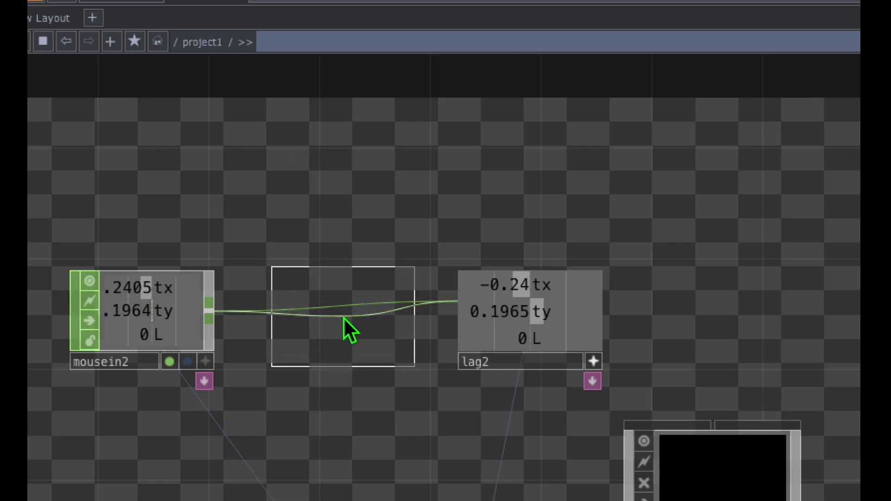
left_click(342, 312)
mouse_move(239, 232)
left_mouse_down()
mouse_move(241, 404)
mouse_move(274, 411)
mouse_move(424, 414)
mouse_move(450, 270)
left_mouse_up()
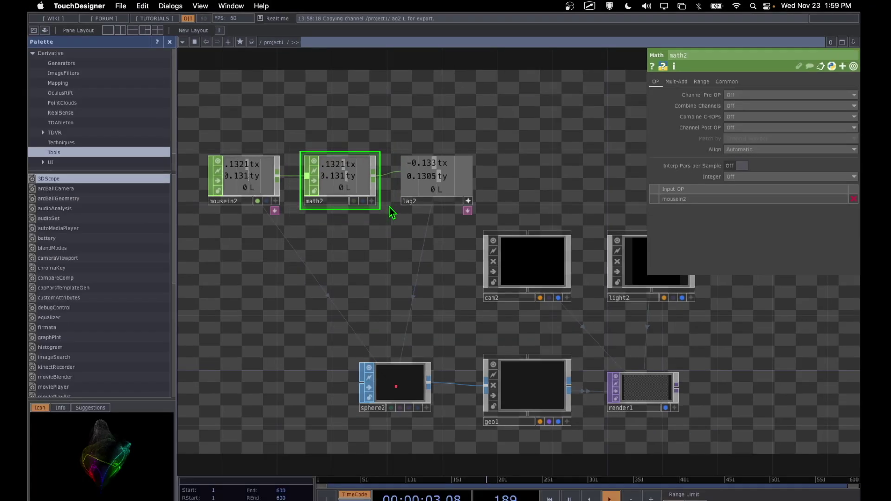
Step: Set the new Math CHOP's Pre-Add to 0.19 and its Multiply to 0.48
left_click(341, 180)
mouse_move(341, 182)
left_mouse_down()
mouse_move(549, 135)
mouse_move(690, 116)
mouse_move(687, 98)
left_mouse_up()
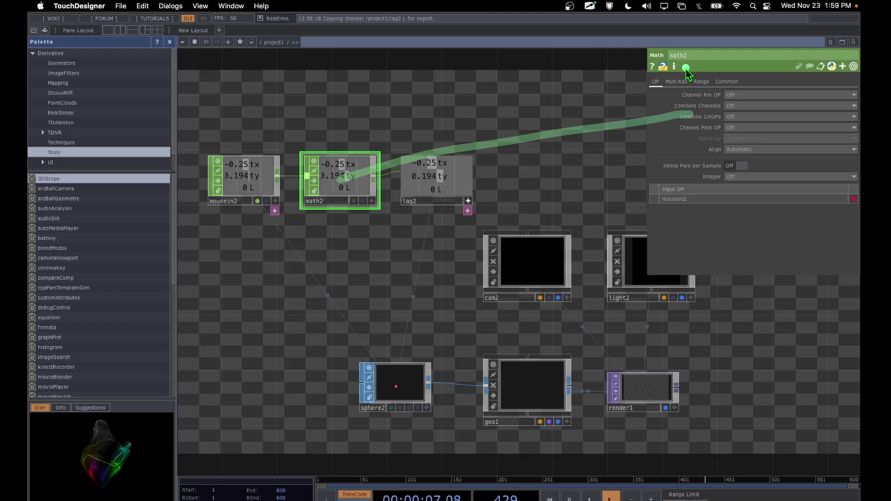
mouse_move(690, 65)
left_mouse_down()
mouse_move(630, 93)
mouse_move(704, 89)
left_mouse_up()
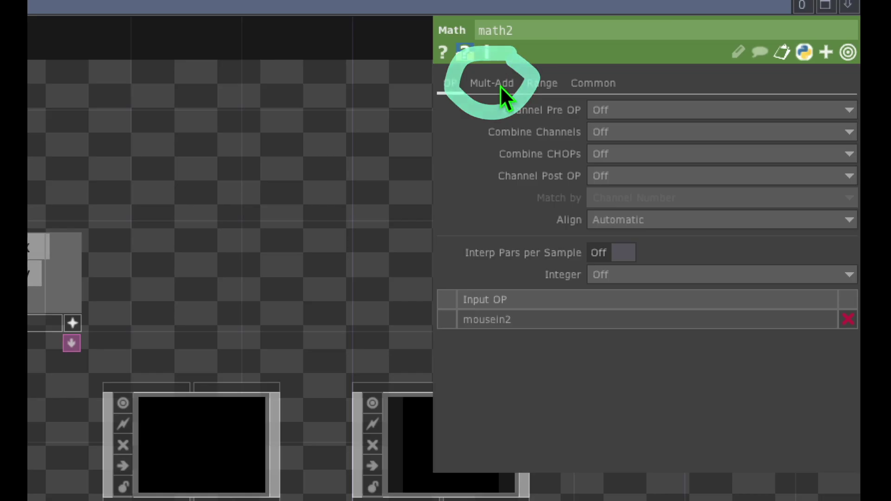
left_click(500, 85)
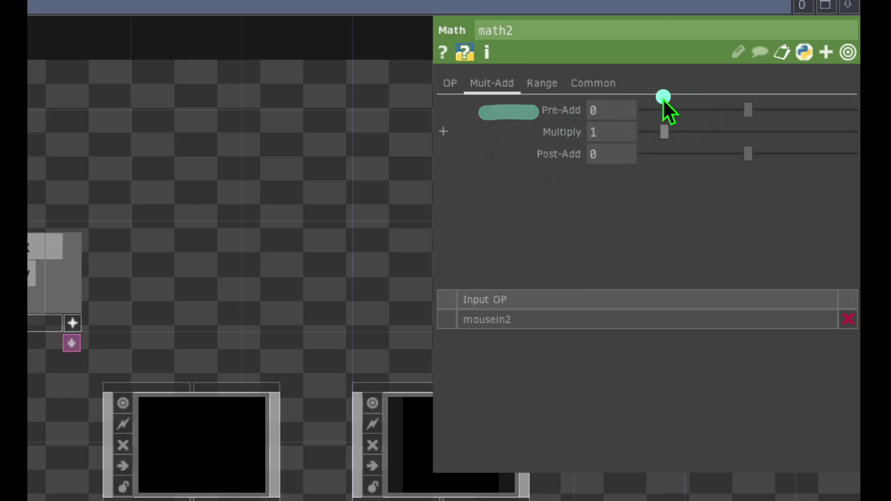
left_click(751, 110)
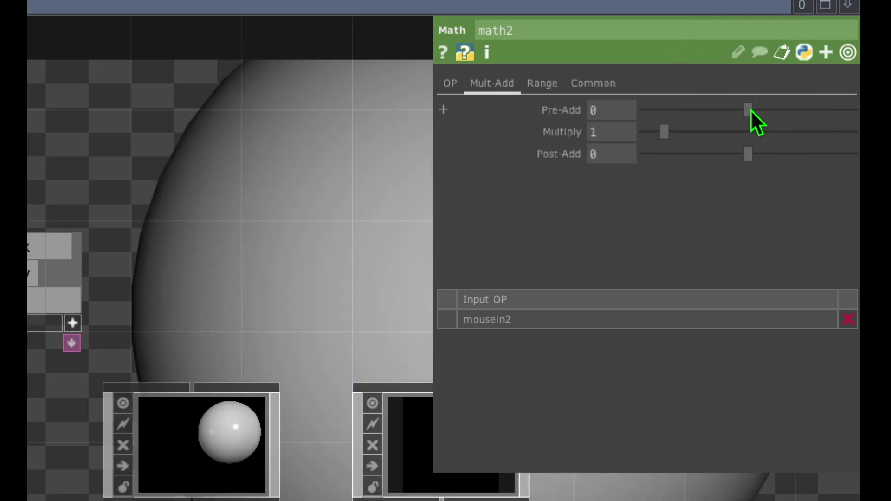
left_click_drag(751, 110, 751, 109)
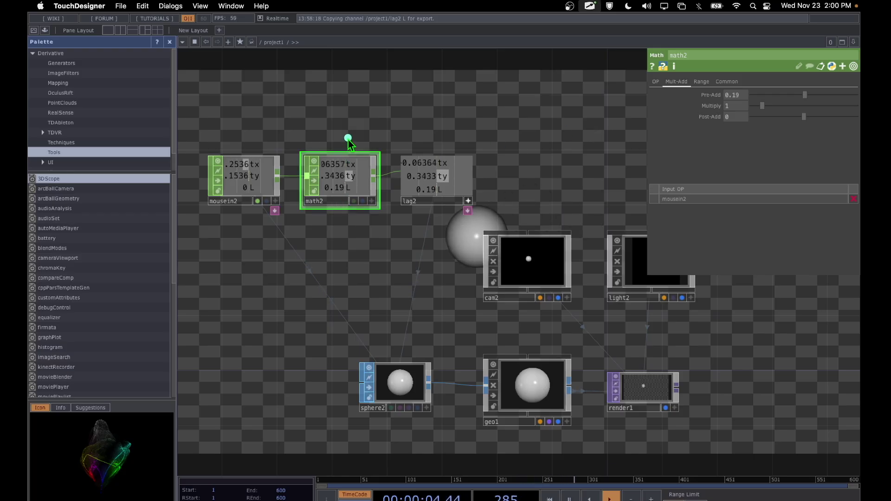
mouse_move(321, 231)
left_mouse_down()
mouse_move(406, 163)
mouse_move(374, 132)
mouse_move(366, 179)
mouse_move(680, 106)
left_mouse_up()
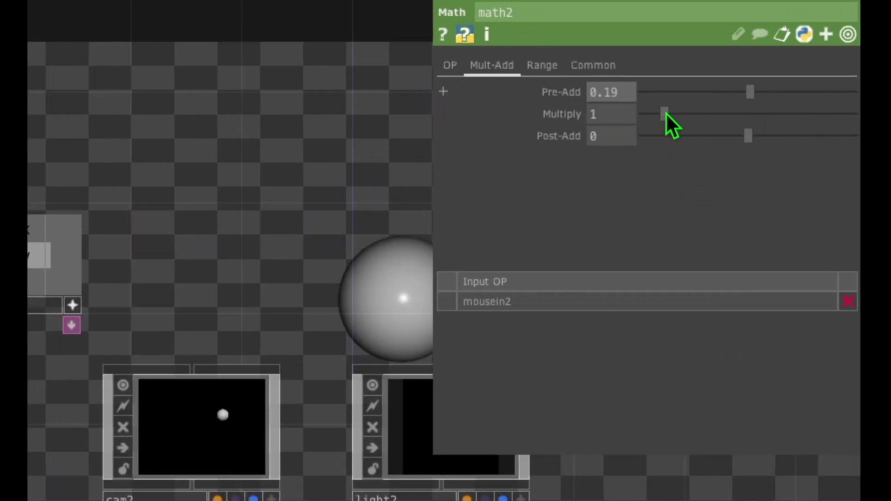
left_click_drag(666, 113, 655, 113)
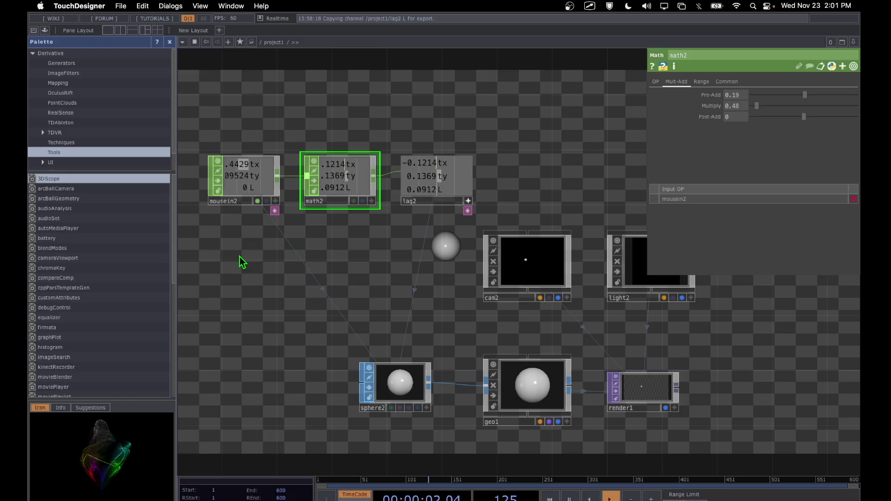
Step: Review the Mouse In channel names, the Math settings and the Sphere's exported radius and center to trace the channel flow through the network
left_click(251, 178)
left_click_drag(726, 125, 641, 143)
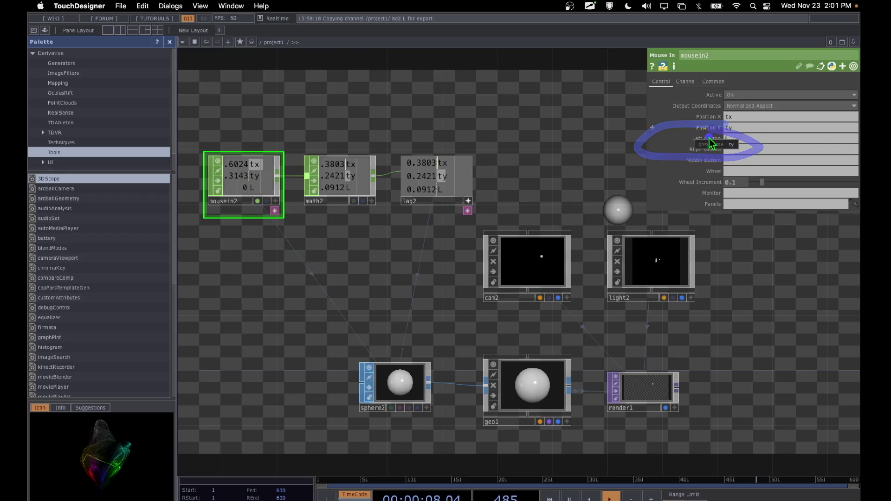
left_click_drag(709, 139, 657, 155)
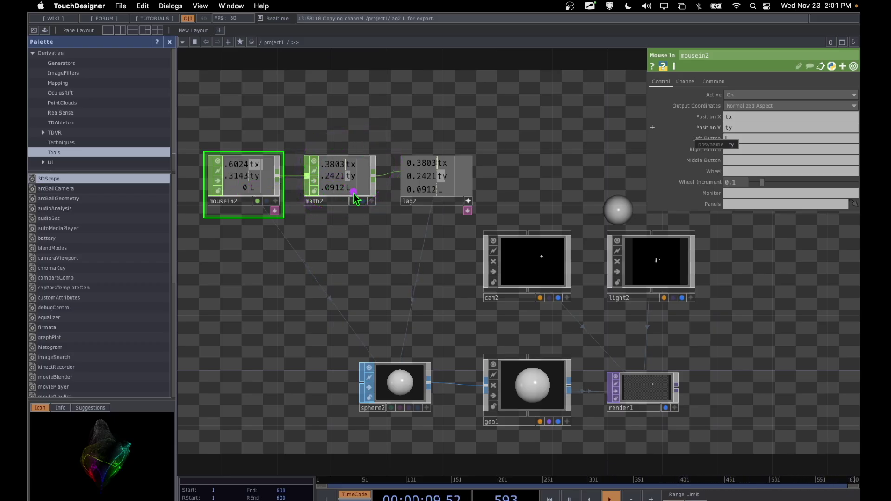
left_click(343, 181)
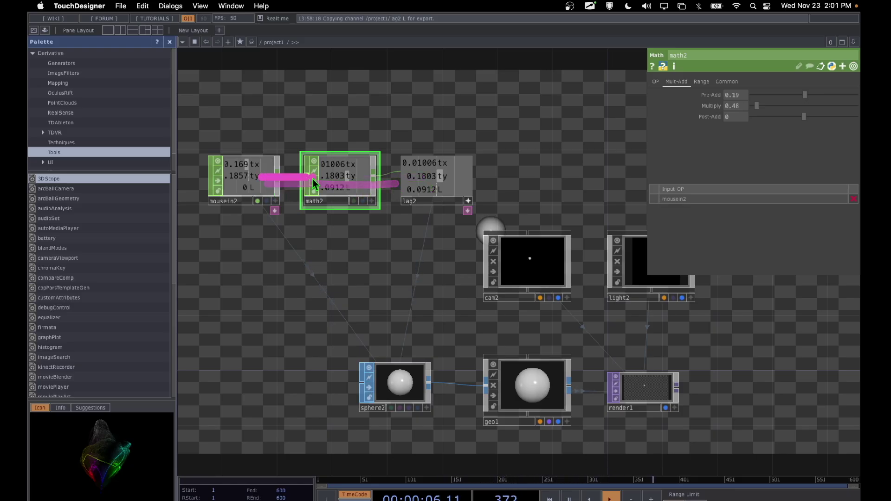
left_click(386, 264)
left_click(386, 264)
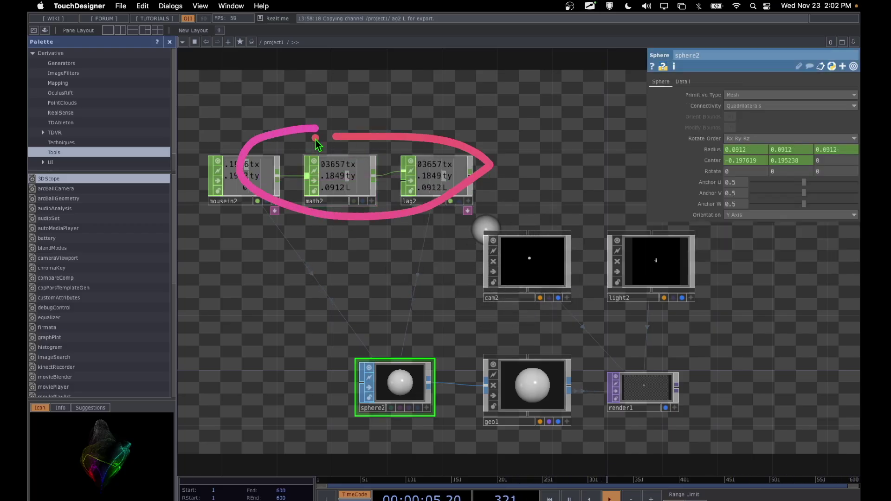
mouse_move(422, 185)
left_mouse_down()
mouse_move(413, 385)
mouse_move(409, 354)
left_mouse_up()
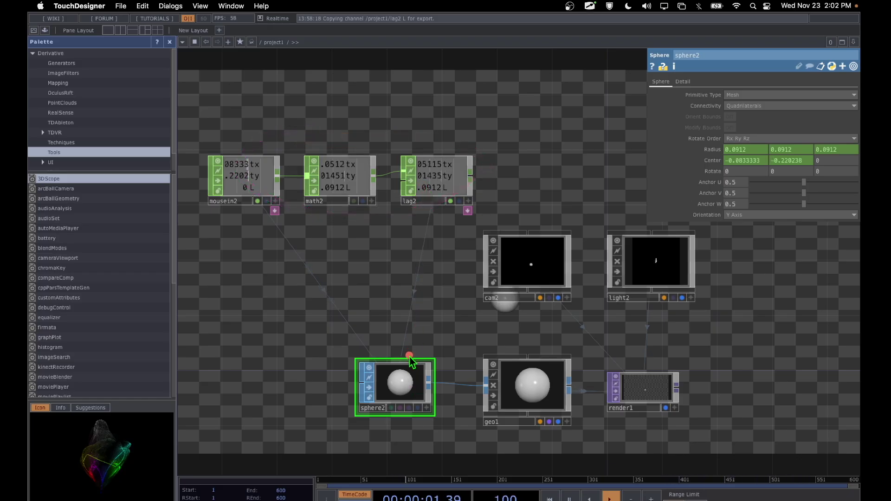
left_click_drag(404, 382, 415, 387)
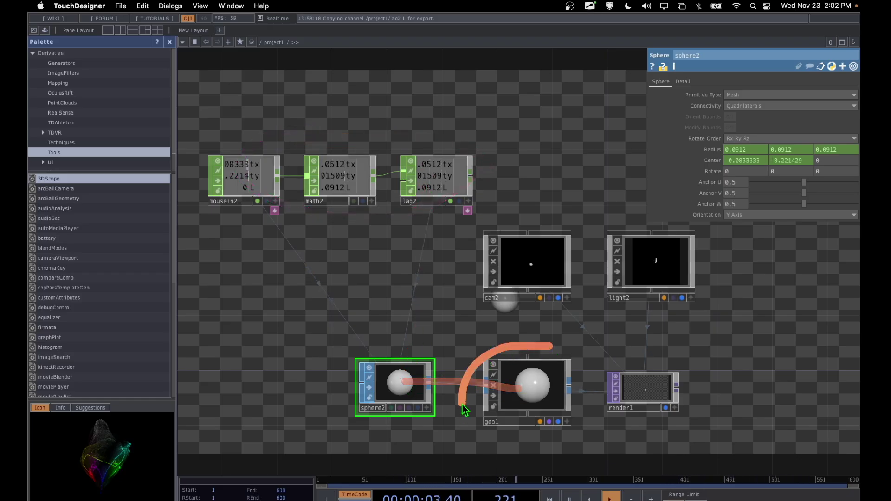